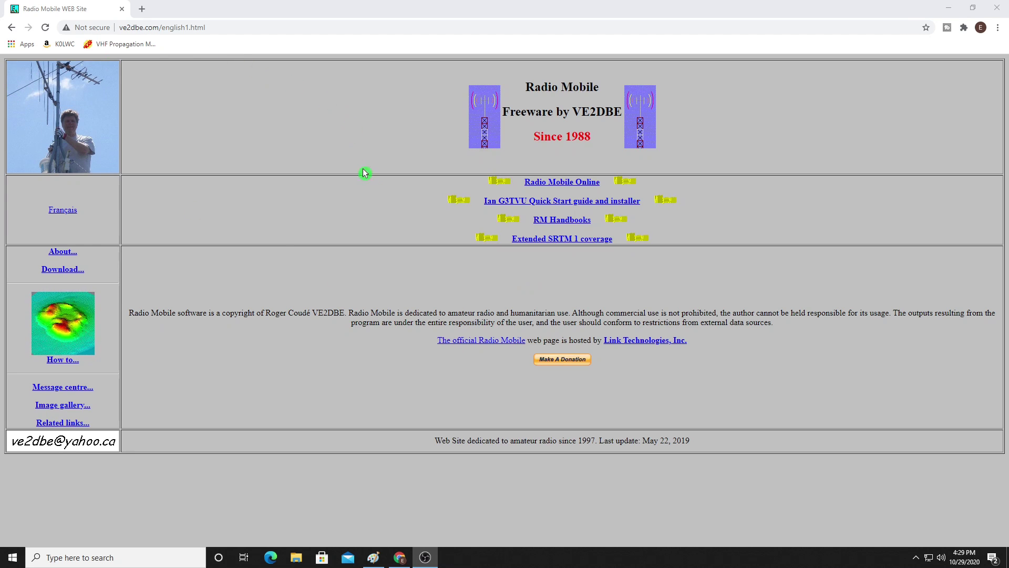
- Sign in to Radio Mobile Online with the saved user name and password
{"action": "left_click", "coordinate": [562, 184]}
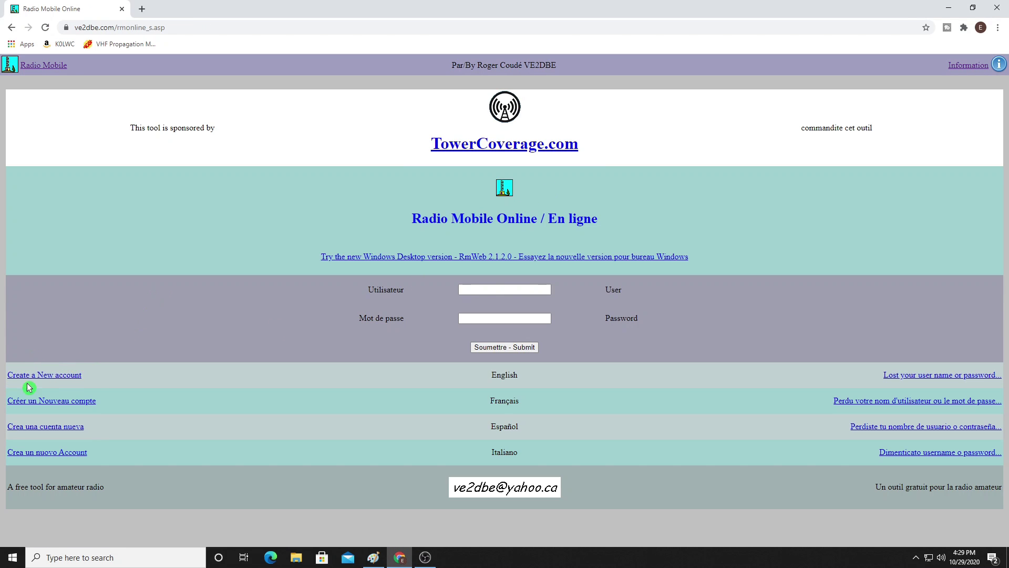
{"action": "left_click", "coordinate": [521, 290]}
{"action": "left_click", "coordinate": [502, 315]}
{"action": "left_click", "coordinate": [486, 322]}
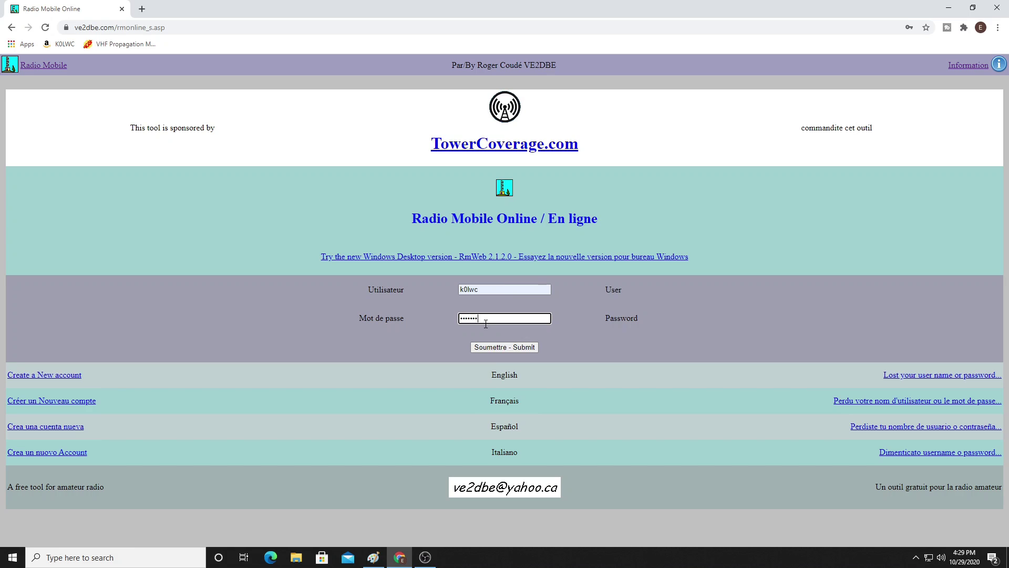
{"action": "left_click", "coordinate": [485, 347]}
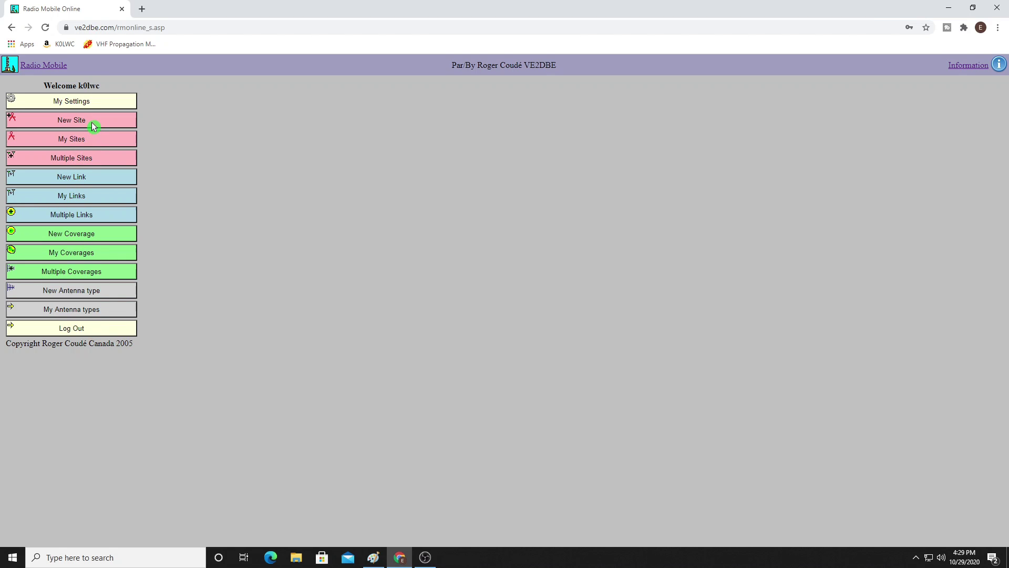
- Start a new site and bring the Maple Grove area into view on the map
{"action": "left_click", "coordinate": [92, 125]}
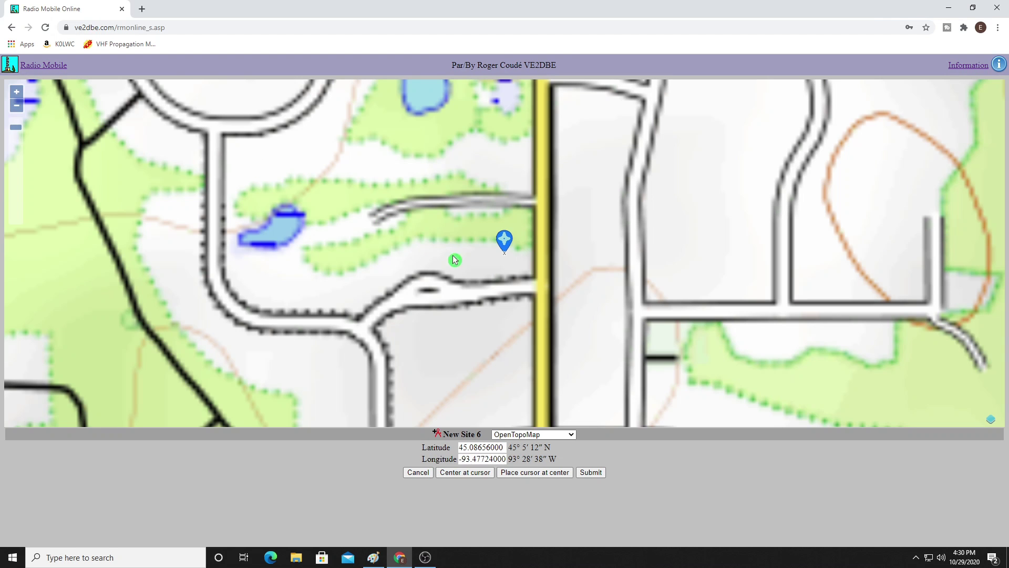
{"action": "left_click", "coordinate": [17, 106]}
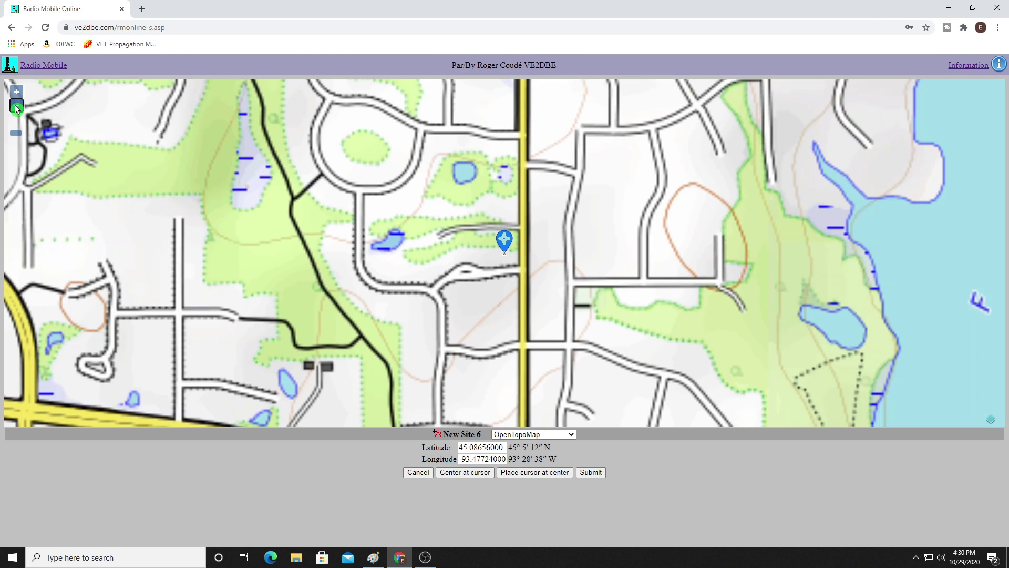
{"action": "left_click", "coordinate": [16, 106]}
{"action": "left_click", "coordinate": [16, 107]}
{"action": "left_click", "coordinate": [16, 106]}
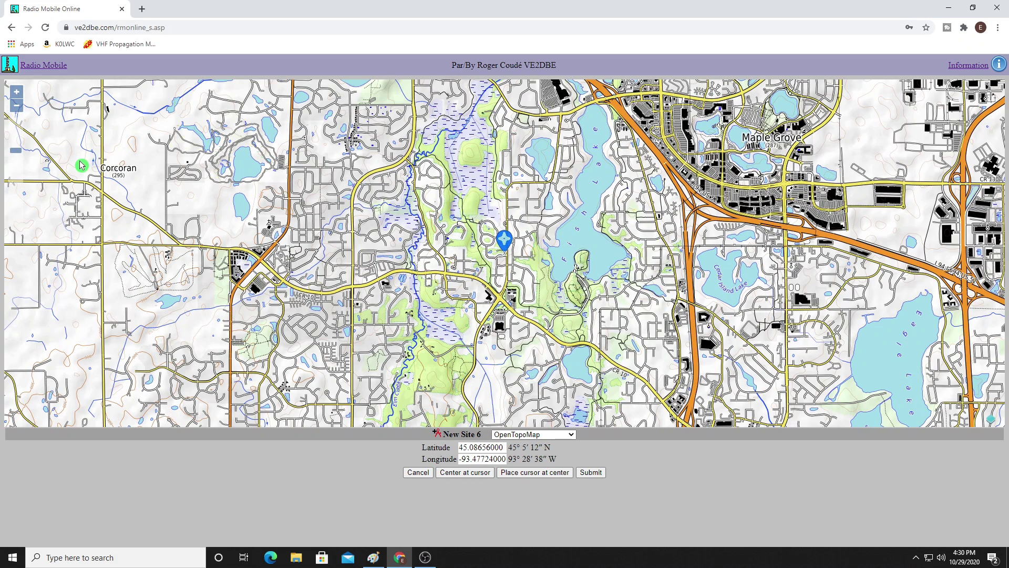
{"action": "left_click", "coordinate": [491, 445]}
{"action": "left_click", "coordinate": [471, 445]}
{"action": "left_click_drag", "start_coordinate": [567, 219], "coordinate": [401, 338]}
{"action": "left_click_drag", "start_coordinate": [721, 179], "coordinate": [498, 256]}
{"action": "left_click", "coordinate": [17, 106]}
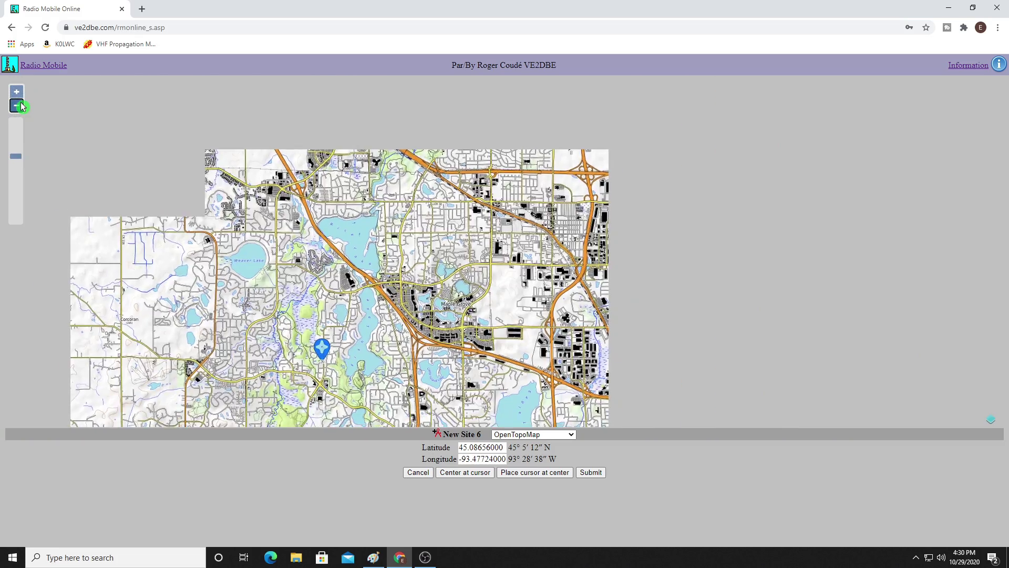
{"action": "left_click", "coordinate": [21, 106]}
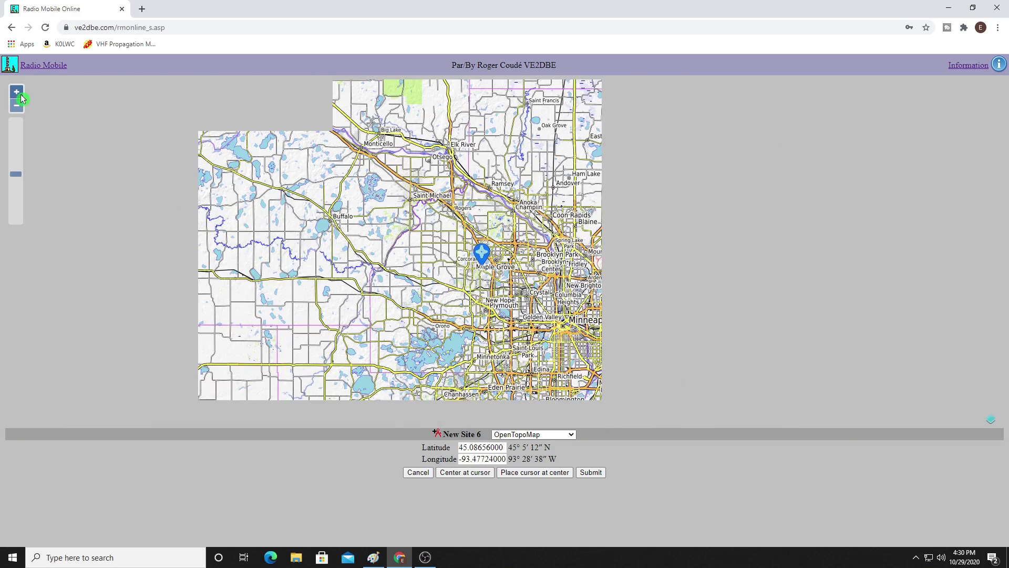
{"action": "left_click", "coordinate": [17, 93]}
{"action": "left_click", "coordinate": [17, 92]}
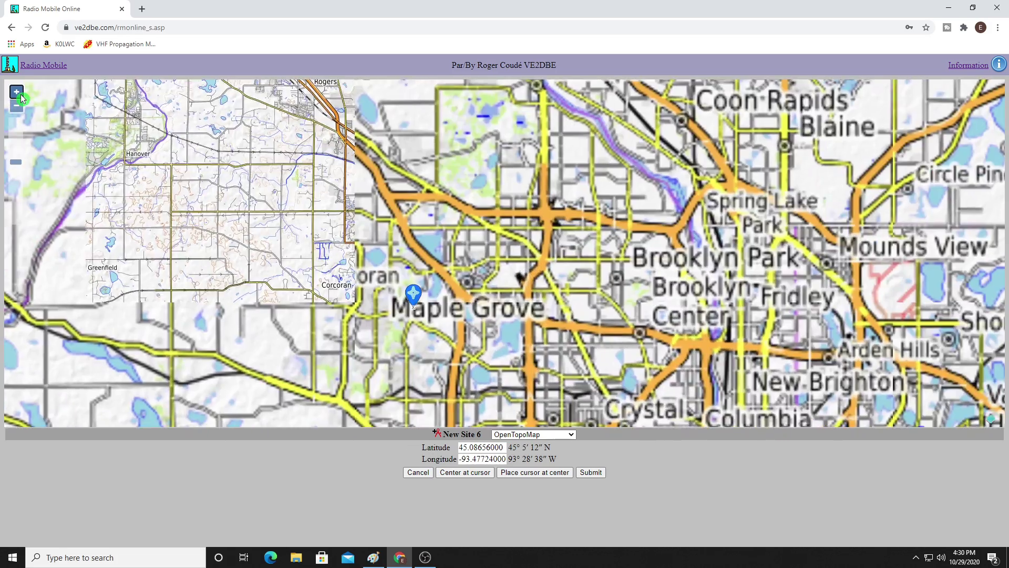
{"action": "left_click_drag", "start_coordinate": [462, 308], "coordinate": [430, 328]}
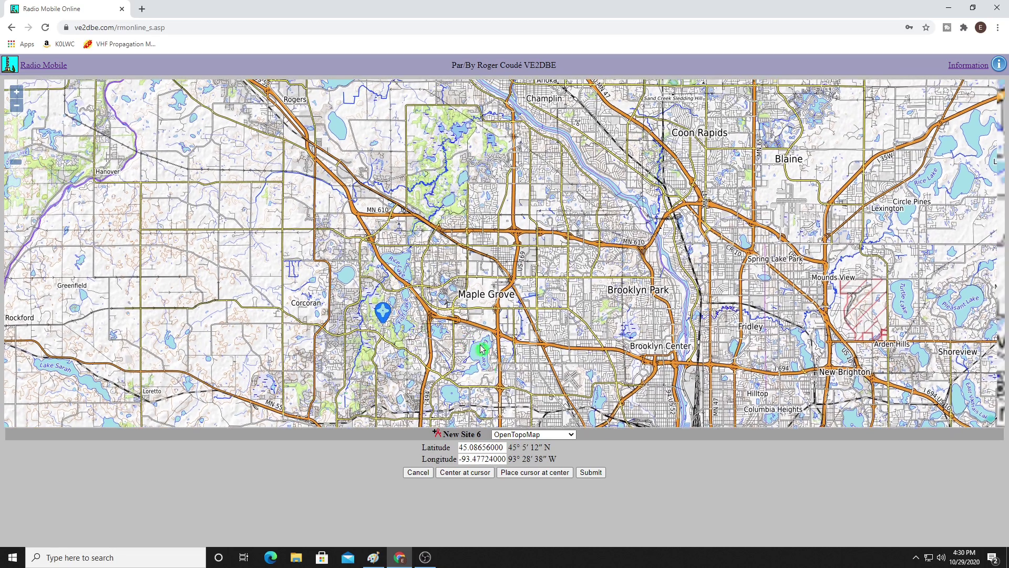
- Place the site marker at the map centre while panning east and back toward Maple Grove
{"action": "left_click", "coordinate": [533, 477]}
{"action": "left_click_drag", "start_coordinate": [528, 349], "coordinate": [278, 349]}
{"action": "left_click", "coordinate": [559, 472]}
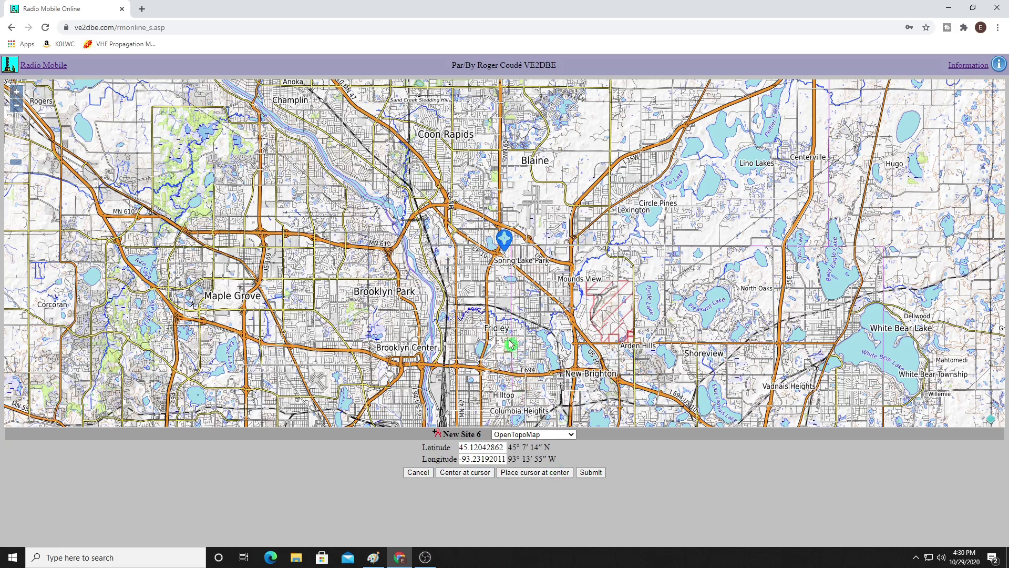
{"action": "left_click_drag", "start_coordinate": [511, 342], "coordinate": [261, 341]}
{"action": "left_click", "coordinate": [528, 473]}
{"action": "left_click_drag", "start_coordinate": [271, 300], "coordinate": [573, 157]}
{"action": "left_click_drag", "start_coordinate": [231, 226], "coordinate": [401, 252]}
{"action": "left_click", "coordinate": [528, 472]}
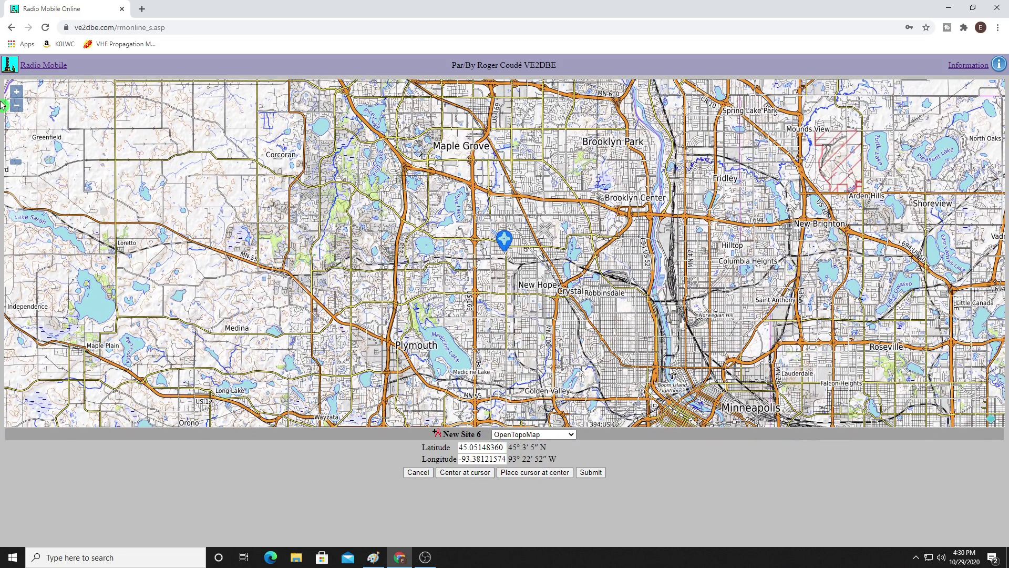
{"action": "left_click", "coordinate": [16, 92]}
{"action": "scroll", "coordinate": [358, 166], "scroll_direction": "up", "scroll_amount": 1}
{"action": "left_click_drag", "start_coordinate": [359, 166], "coordinate": [413, 238]}
{"action": "scroll", "coordinate": [414, 238], "scroll_direction": "up", "scroll_amount": 2}
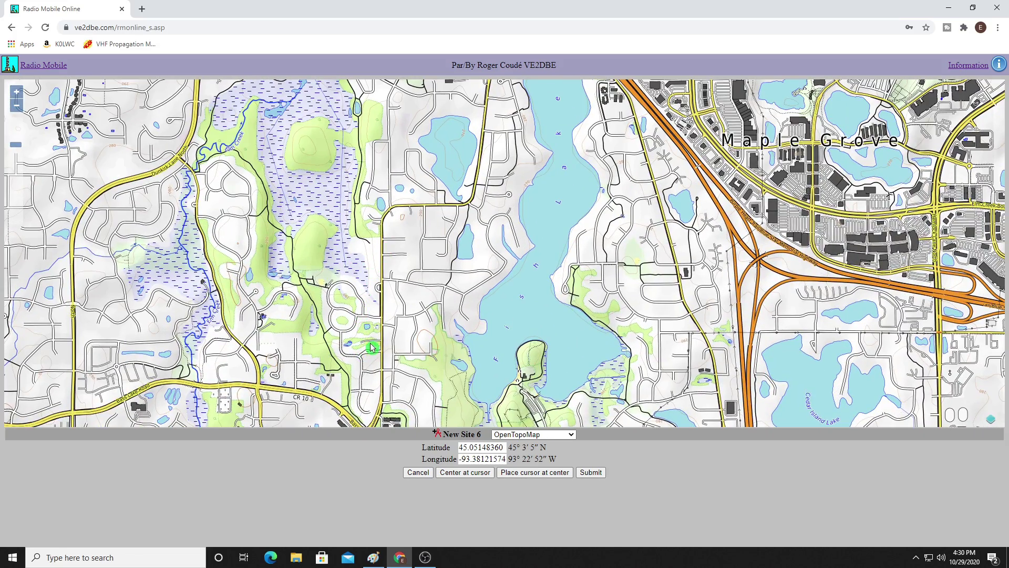
{"action": "scroll", "coordinate": [371, 345], "scroll_direction": "up", "scroll_amount": 1}
{"action": "scroll", "coordinate": [380, 336], "scroll_direction": "up", "scroll_amount": 1}
{"action": "left_click_drag", "start_coordinate": [382, 331], "coordinate": [422, 264]}
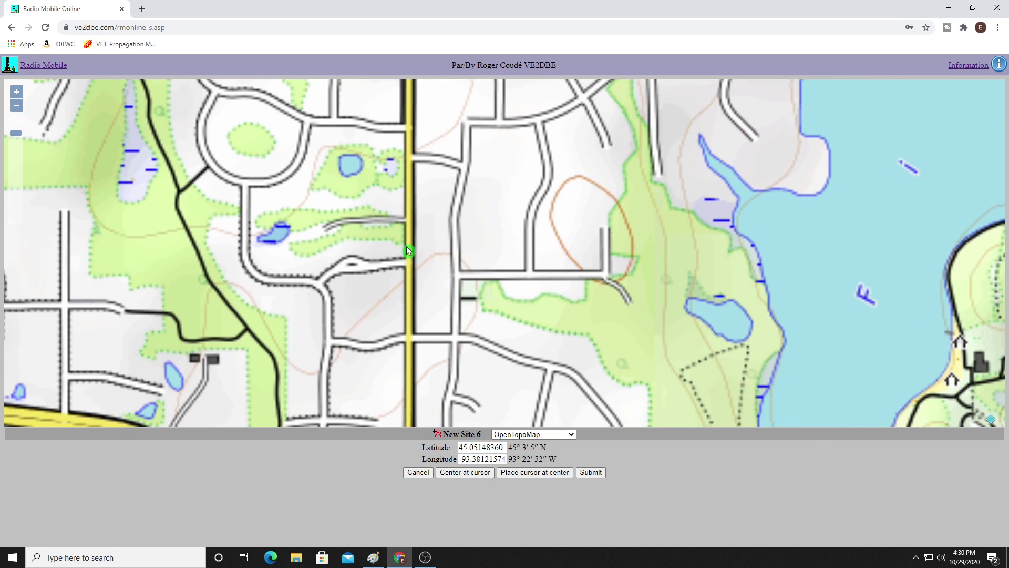
{"action": "left_click", "coordinate": [547, 471]}
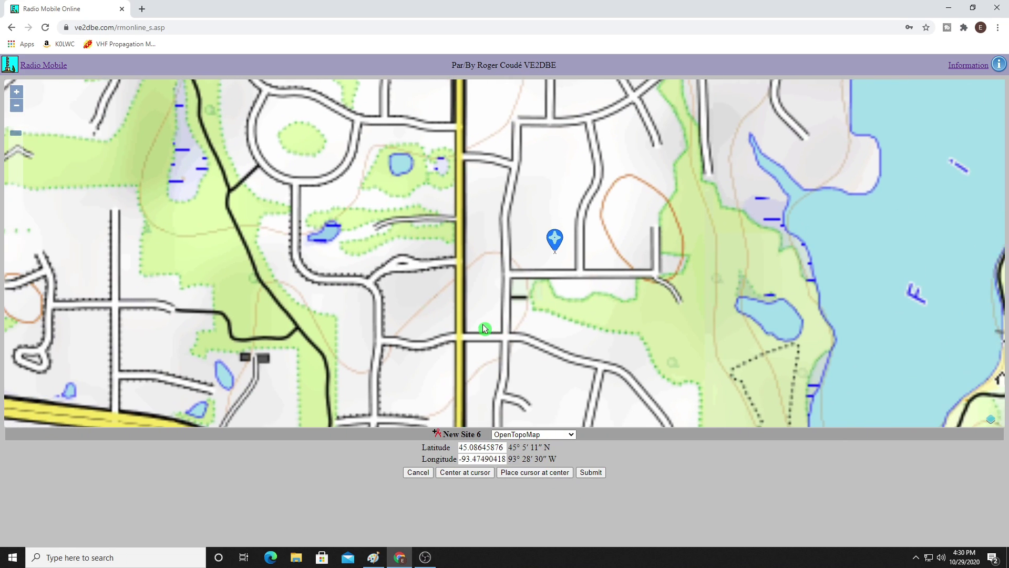
{"action": "mouse_move", "coordinate": [431, 355]}
{"action": "left_mouse_down"}
{"action": "mouse_move", "coordinate": [506, 318]}
{"action": "mouse_move", "coordinate": [523, 336]}
{"action": "left_mouse_up"}
{"action": "left_click", "coordinate": [542, 471]}
{"action": "left_click", "coordinate": [535, 472]}
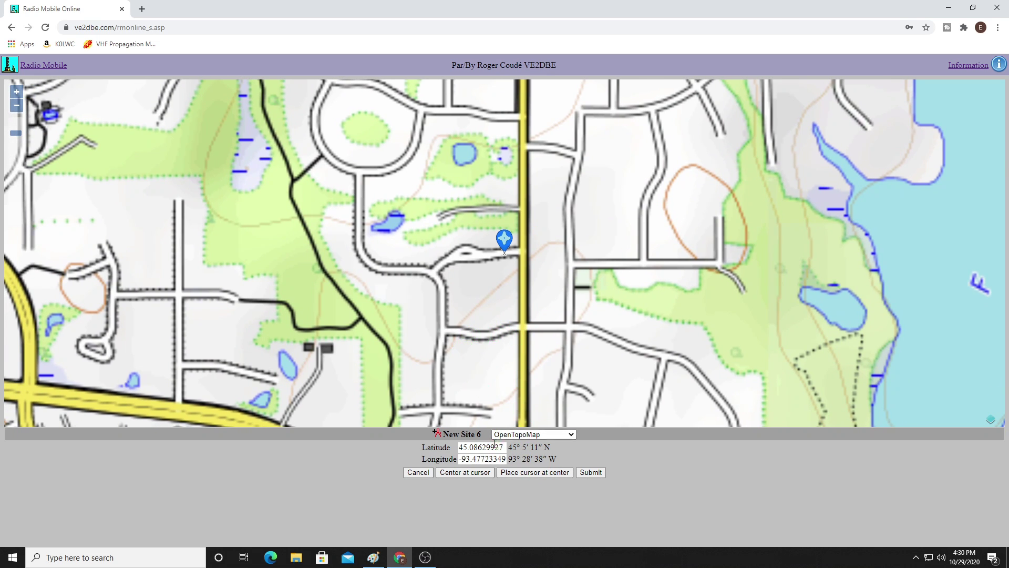
{"action": "left_click", "coordinate": [541, 471]}
- Submit the location, name the site 'YouTube Test Demo' and add it to My Sites
{"action": "left_click", "coordinate": [602, 474]}
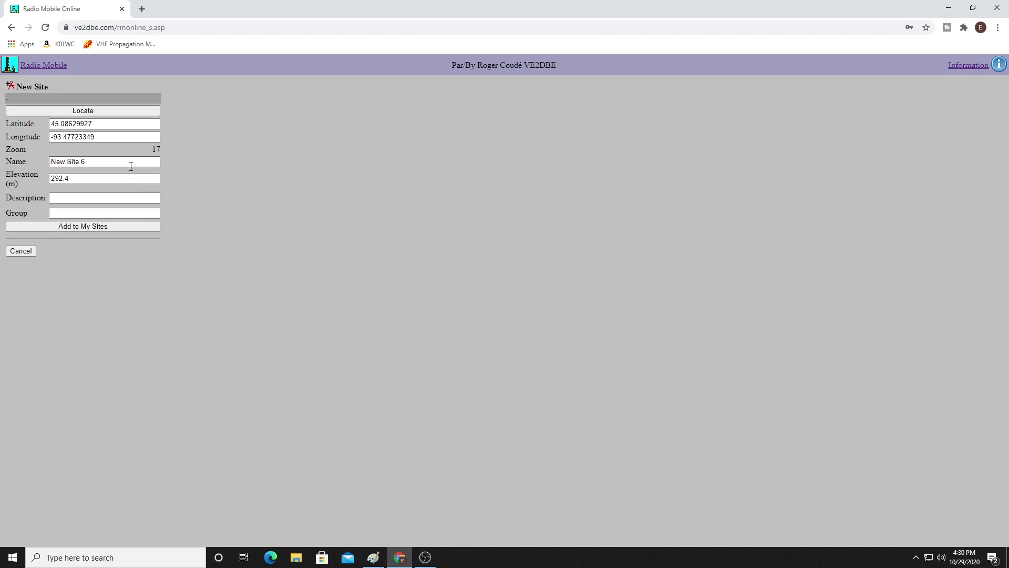
{"action": "triple_click", "coordinate": [131, 166]}
{"action": "type", "text": "YouTube Test Demo"}
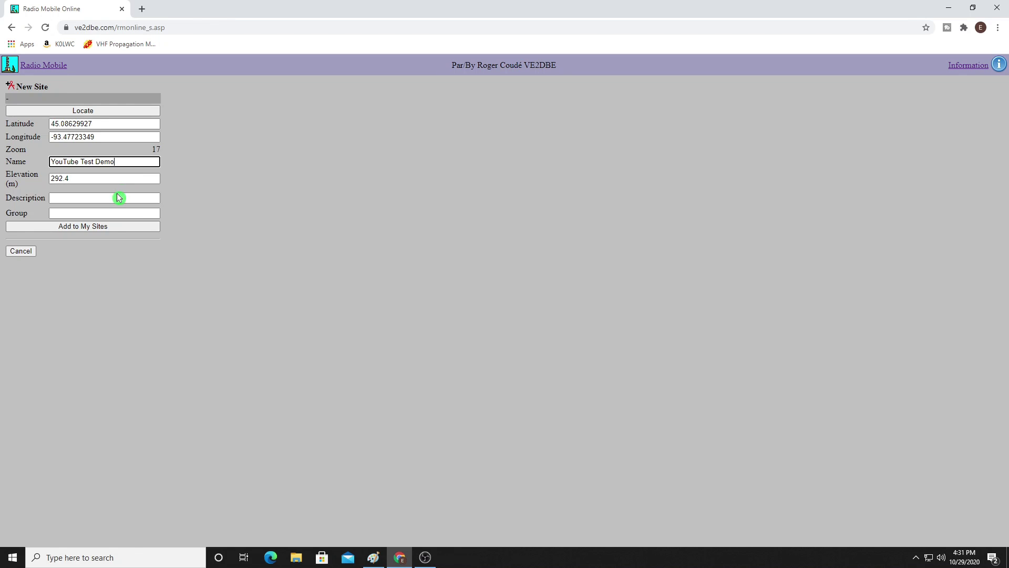
{"action": "left_click", "coordinate": [106, 228]}
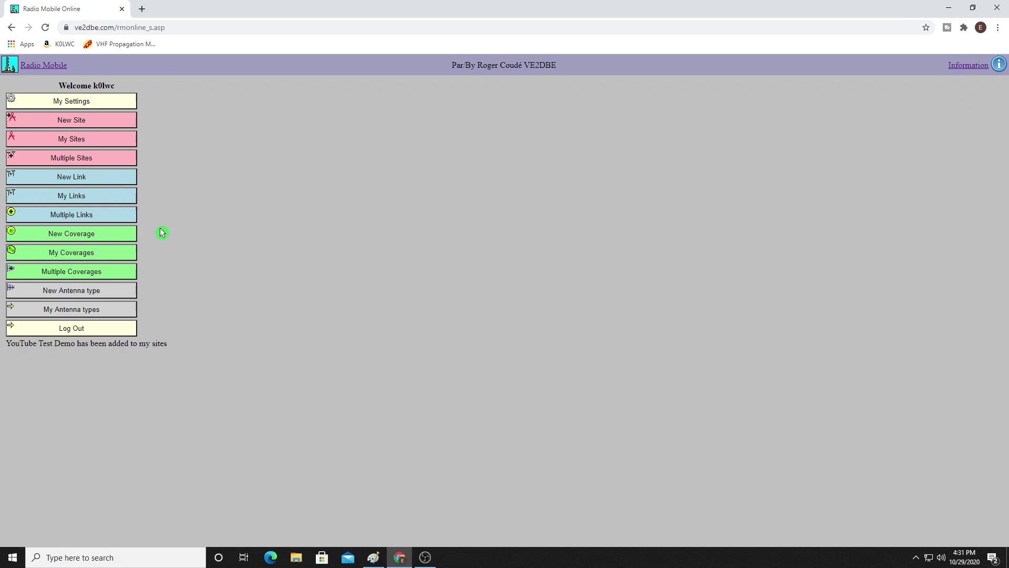
- Begin a new coverage centred on YouTube Test Demo with 12 m antenna height and 6.5 dBi gain
{"action": "left_click", "coordinate": [71, 234]}
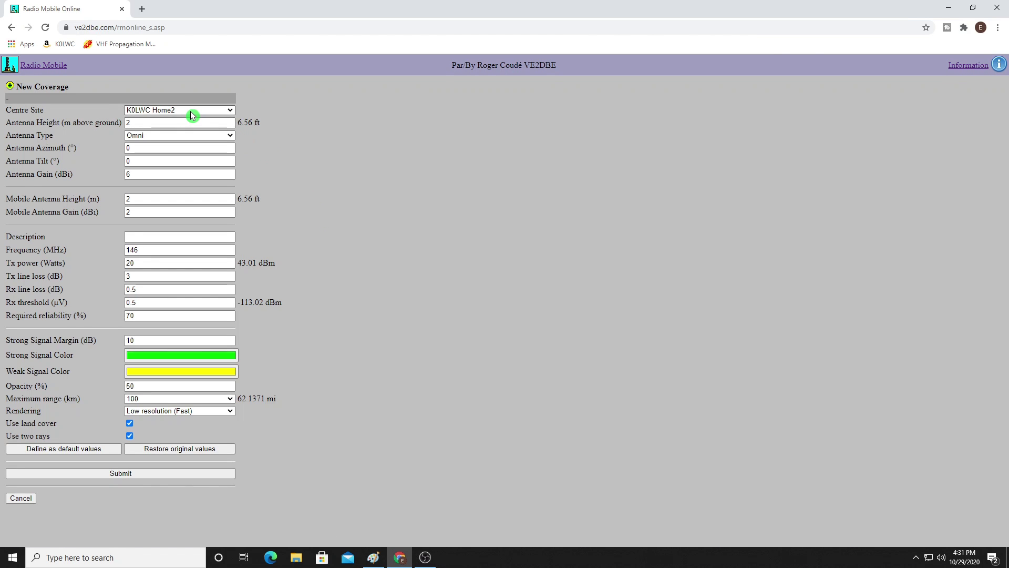
{"action": "left_click", "coordinate": [191, 115]}
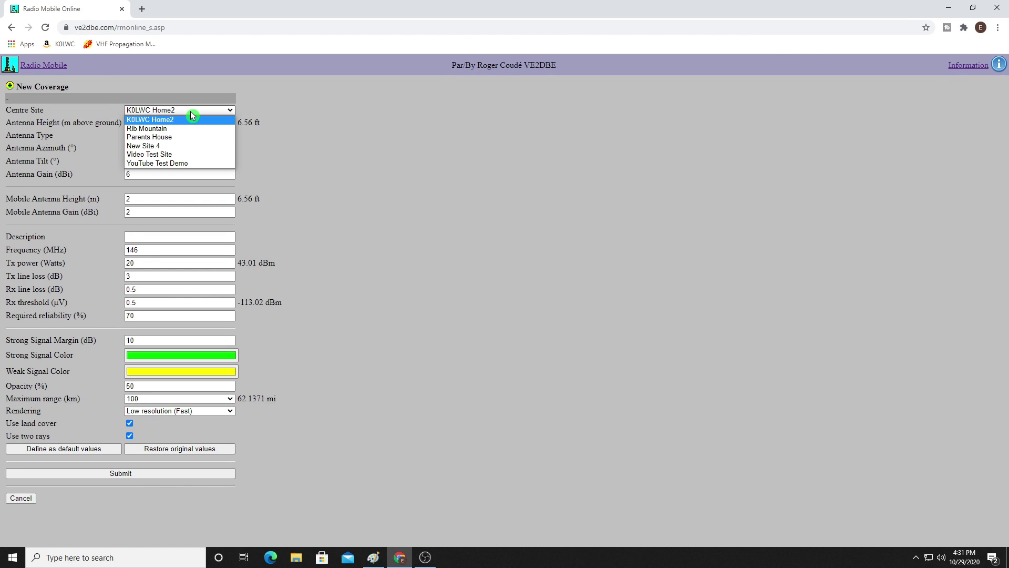
{"action": "left_click", "coordinate": [190, 164]}
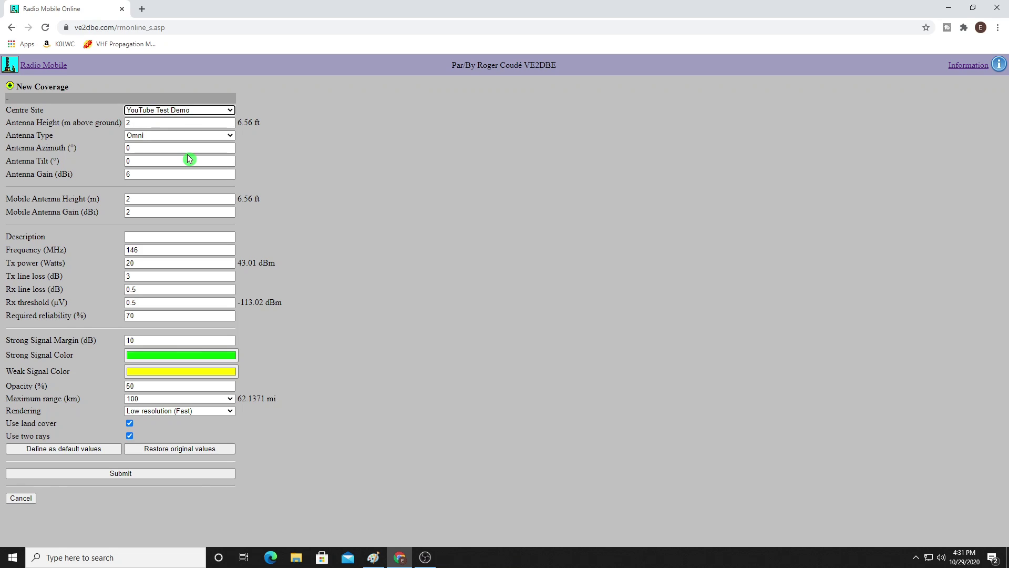
{"action": "left_click", "coordinate": [194, 122]}
{"action": "type", "text": "12"}
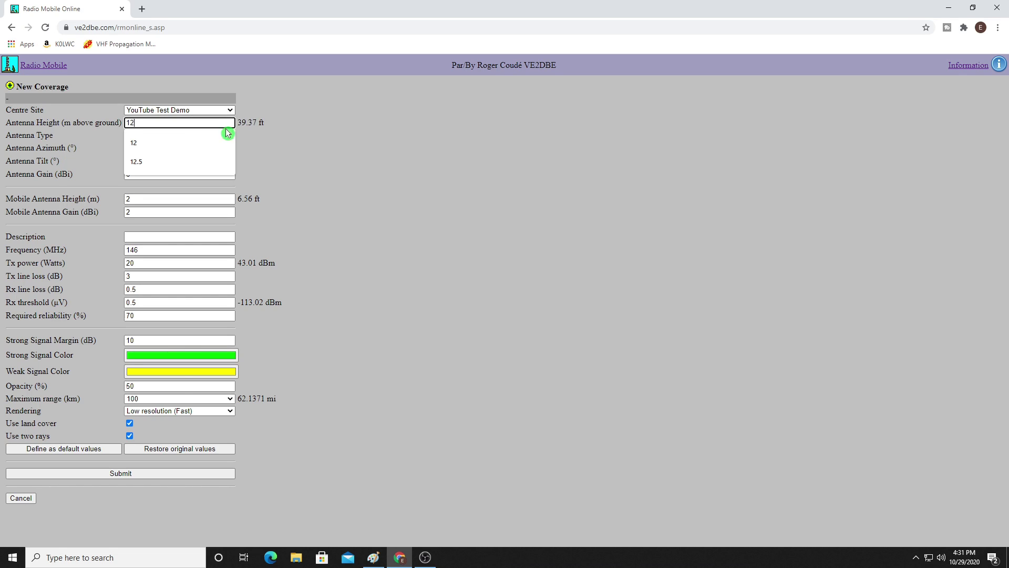
{"action": "left_click", "coordinate": [300, 139]}
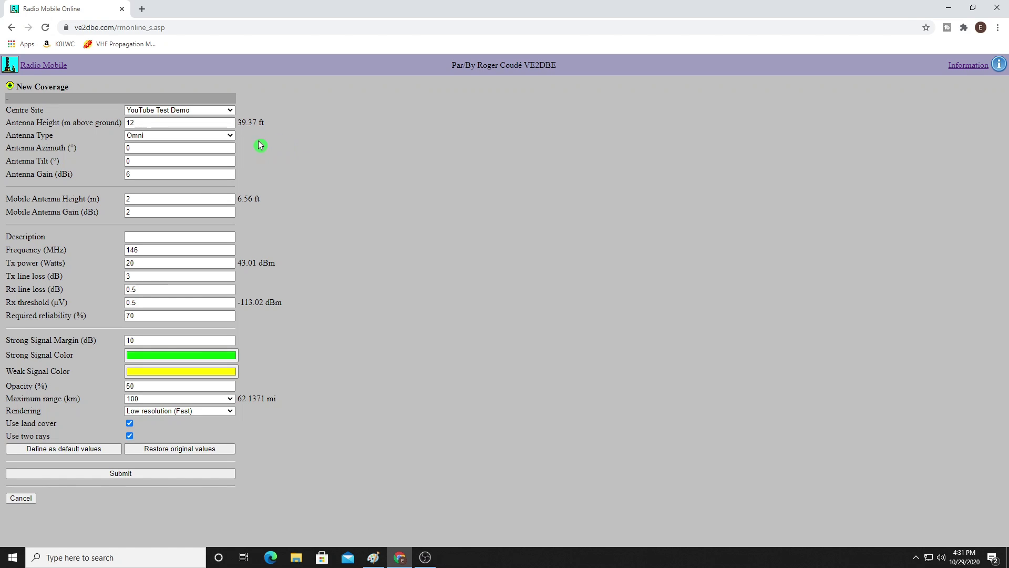
{"action": "left_click", "coordinate": [132, 146]}
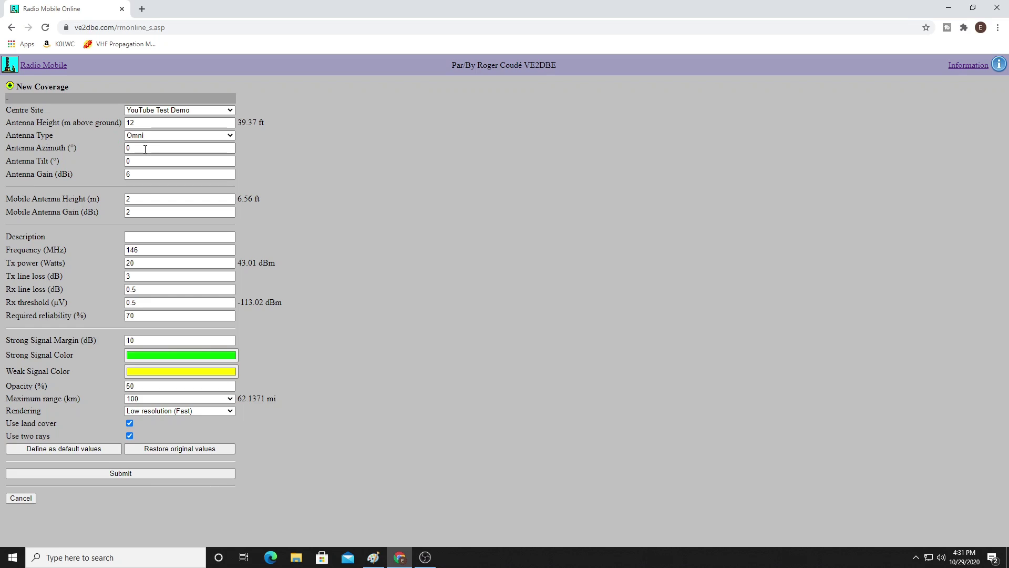
{"action": "left_click", "coordinate": [144, 173]}
{"action": "left_click", "coordinate": [138, 203]}
{"action": "left_click", "coordinate": [297, 188]}
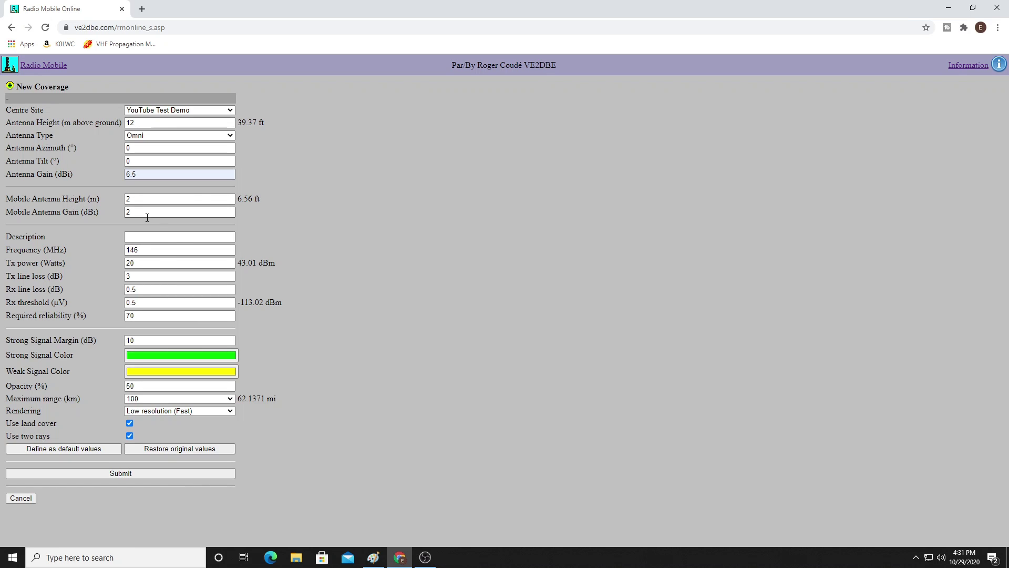
- Describe the coverage as the station callsign plus '146 MHZ Mobile Coverage', keeping 146 MHz
{"action": "left_click", "coordinate": [202, 213]}
{"action": "left_click", "coordinate": [283, 218]}
{"action": "left_click", "coordinate": [201, 231]}
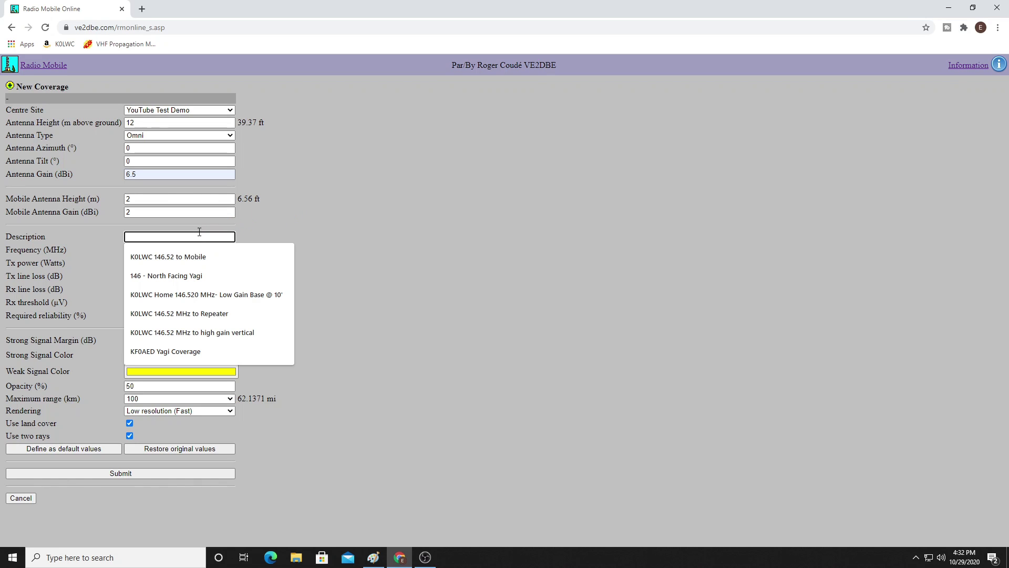
{"action": "type", "text": "K0LWC"}
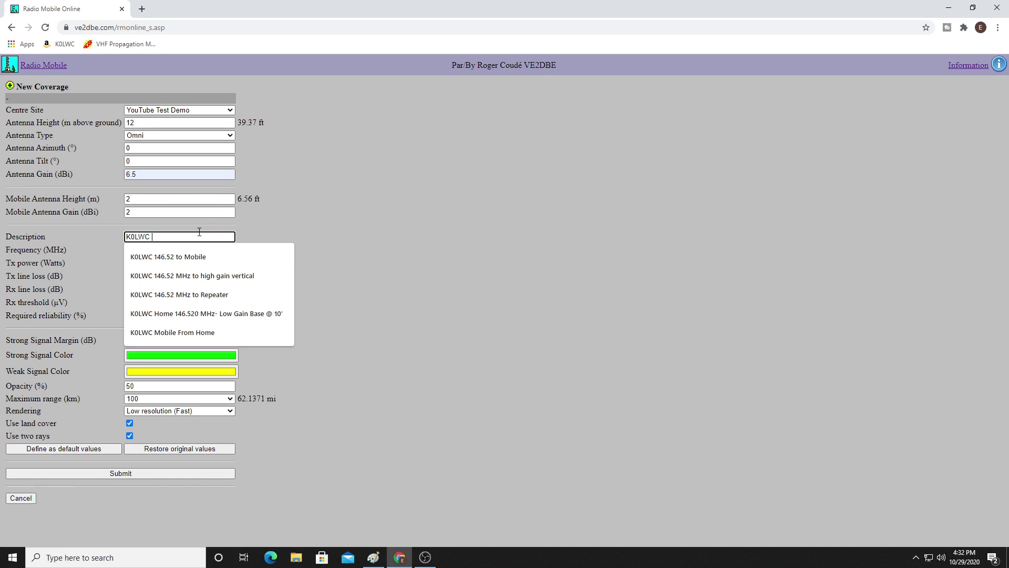
{"action": "type", "text": " 146 MHZ"}
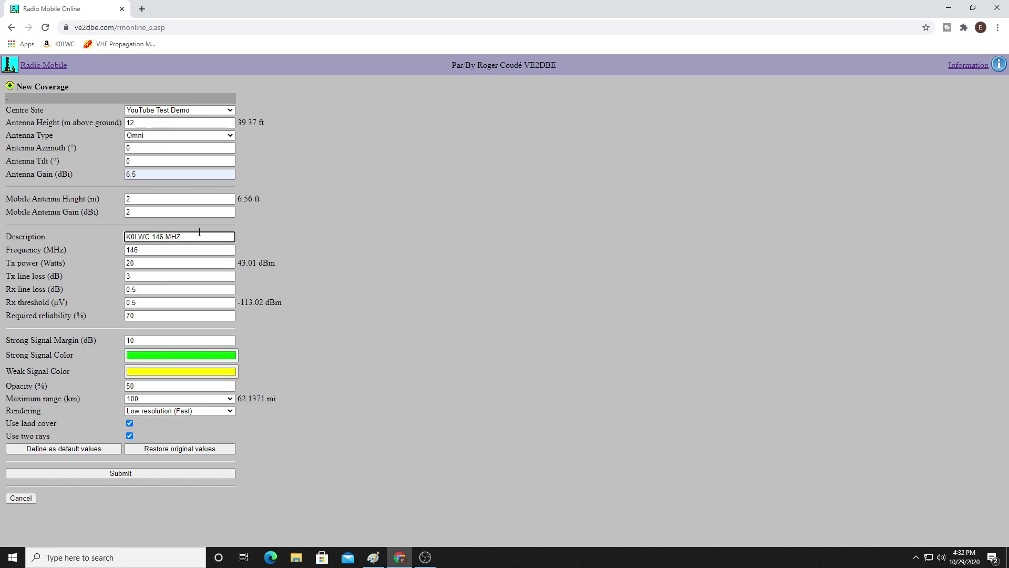
{"action": "type", "text": " Mobile Coverage"}
{"action": "left_click", "coordinate": [405, 234]}
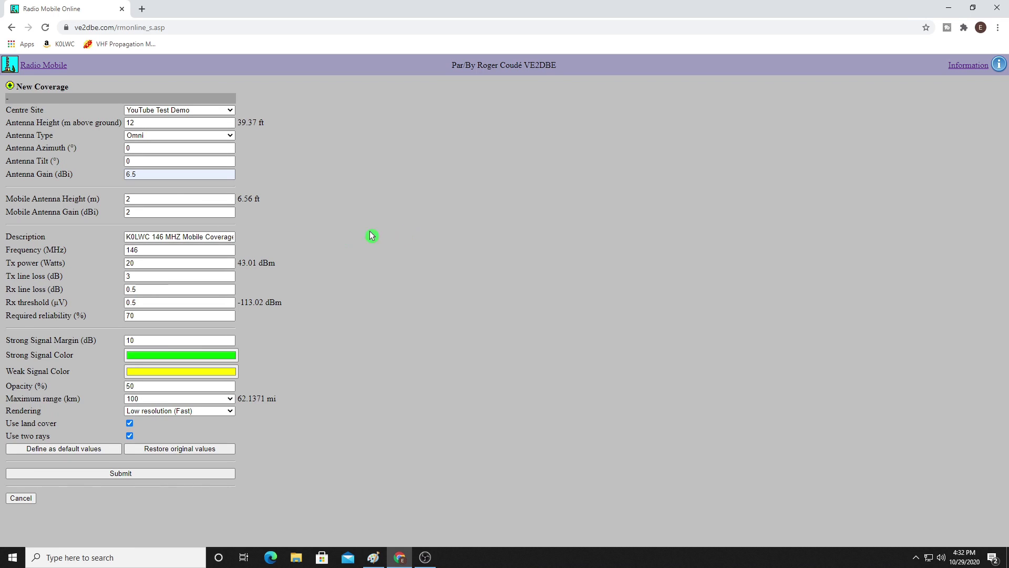
{"action": "left_click", "coordinate": [184, 249]}
{"action": "left_click", "coordinate": [282, 236]}
- Set 50 W Tx power, 1.5 dB line loss, 80% reliability and 150 km range, then submit
{"action": "left_click", "coordinate": [208, 263]}
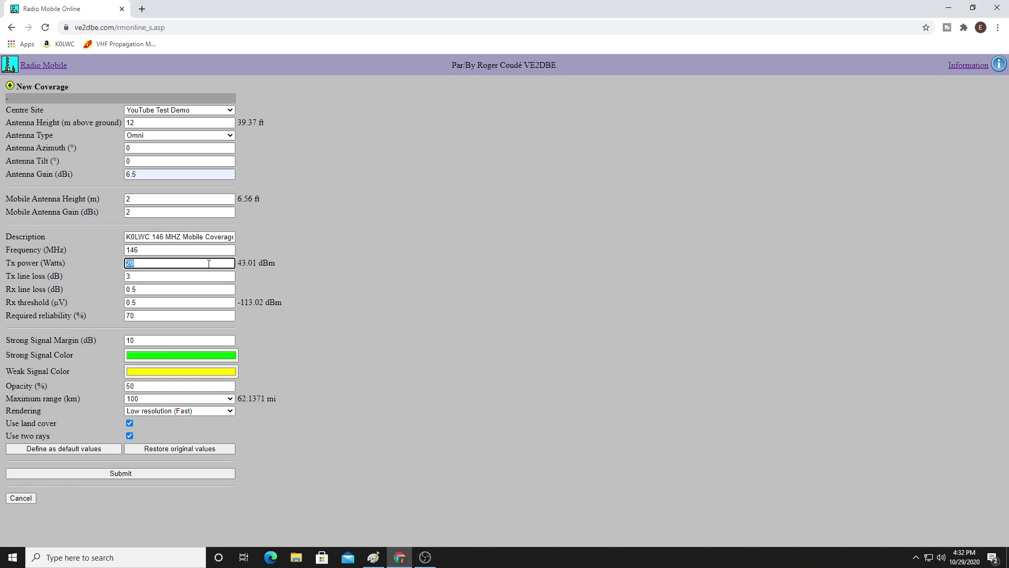
{"action": "type", "text": "50"}
{"action": "left_click", "coordinate": [304, 257]}
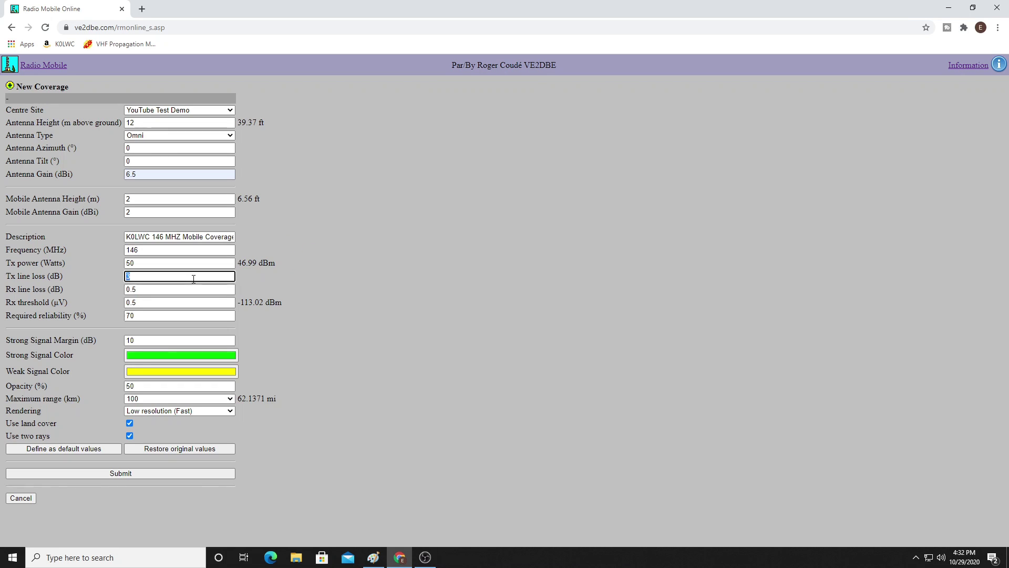
{"action": "type", "text": "1.5"}
{"action": "left_click", "coordinate": [347, 284]}
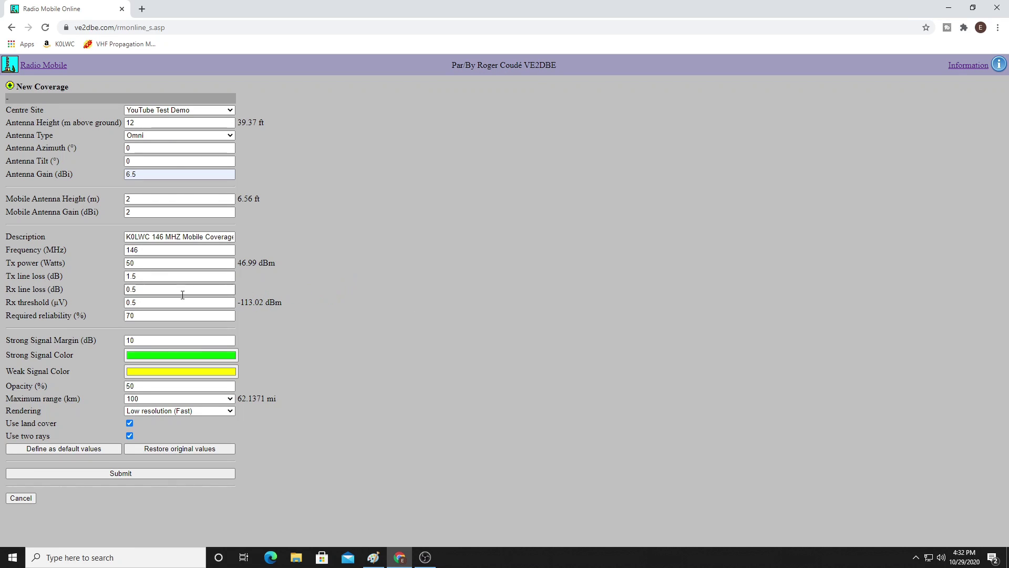
{"action": "double_click", "coordinate": [158, 316]}
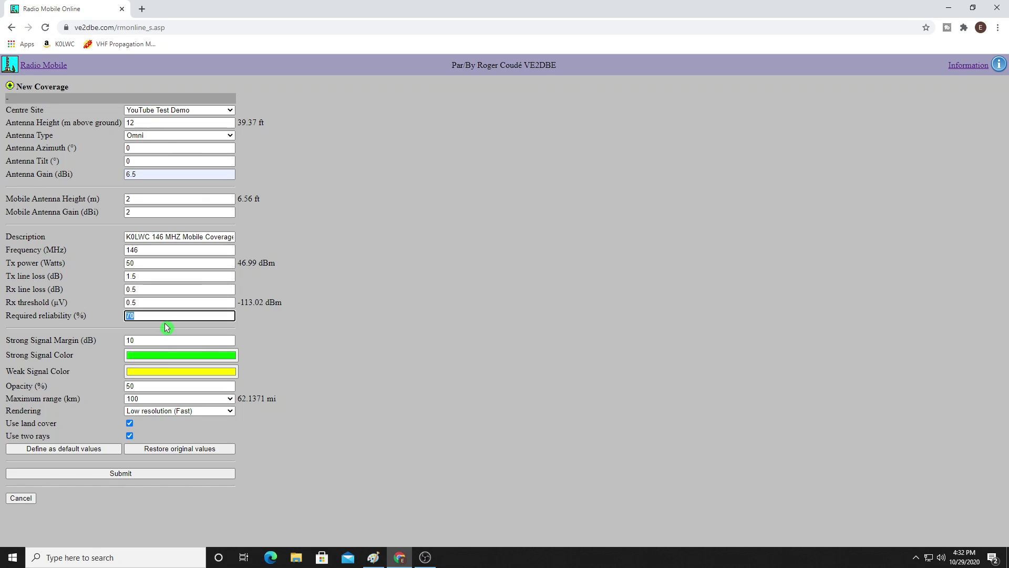
{"action": "type", "text": "80"}
{"action": "left_click", "coordinate": [417, 336]}
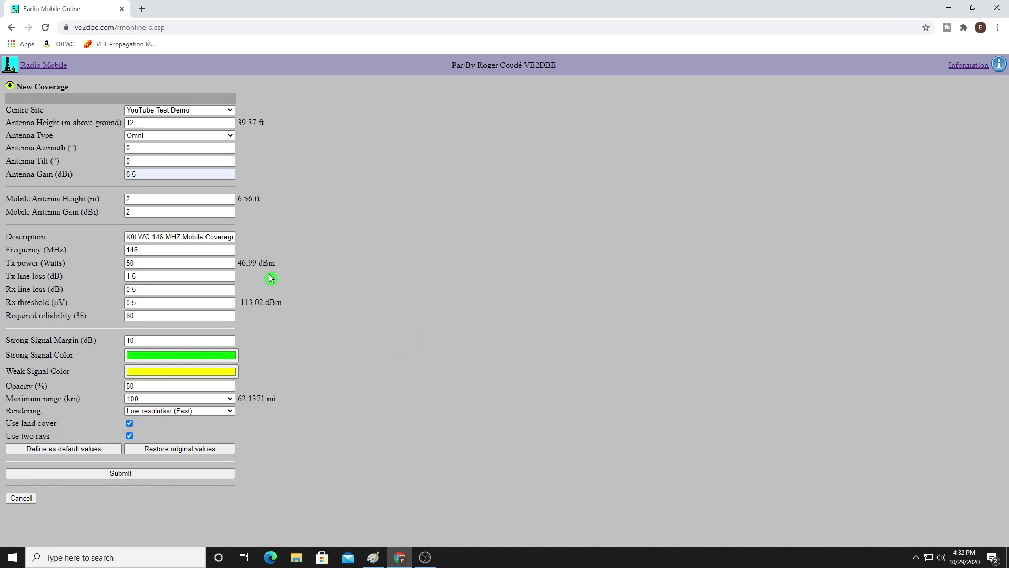
{"action": "left_click", "coordinate": [229, 399]}
{"action": "left_click", "coordinate": [189, 452]}
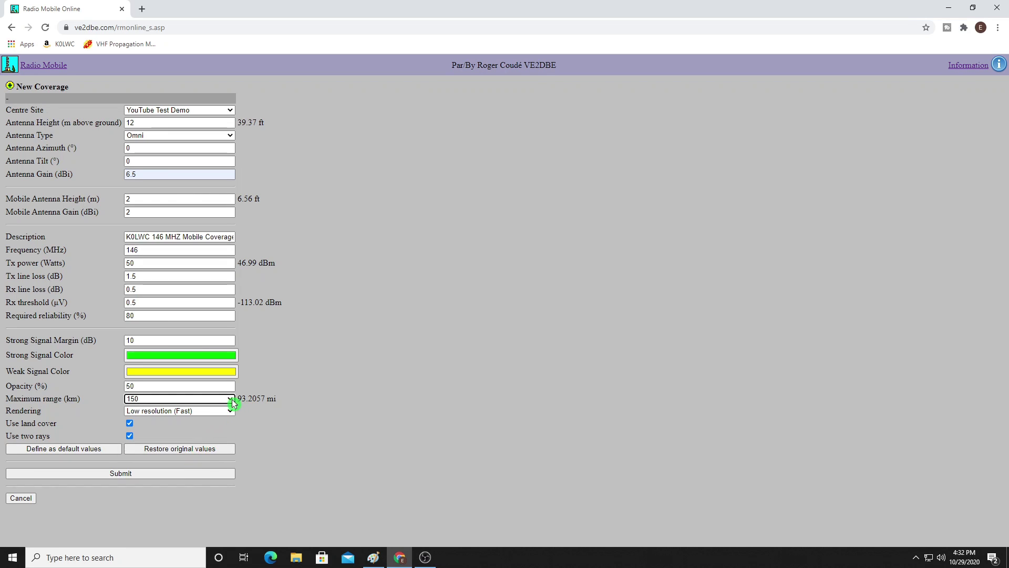
{"action": "left_click", "coordinate": [181, 472]}
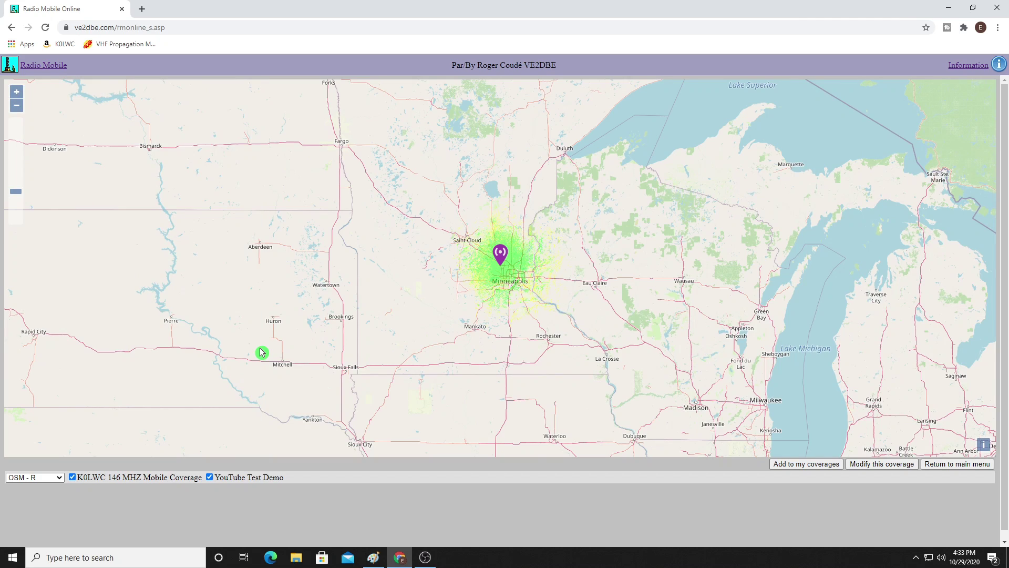
- Zoom in and pan the map to frame the coverage around Minneapolis and Saint Paul
{"action": "left_click", "coordinate": [16, 93]}
{"action": "left_click", "coordinate": [16, 93]}
{"action": "left_click", "coordinate": [16, 93]}
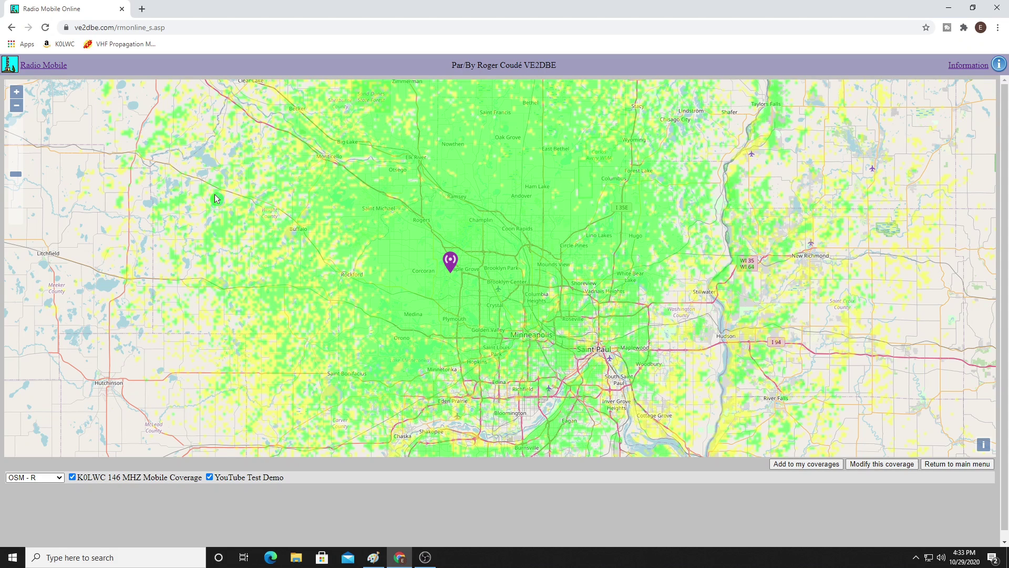
{"action": "left_click_drag", "start_coordinate": [268, 198], "coordinate": [221, 253]}
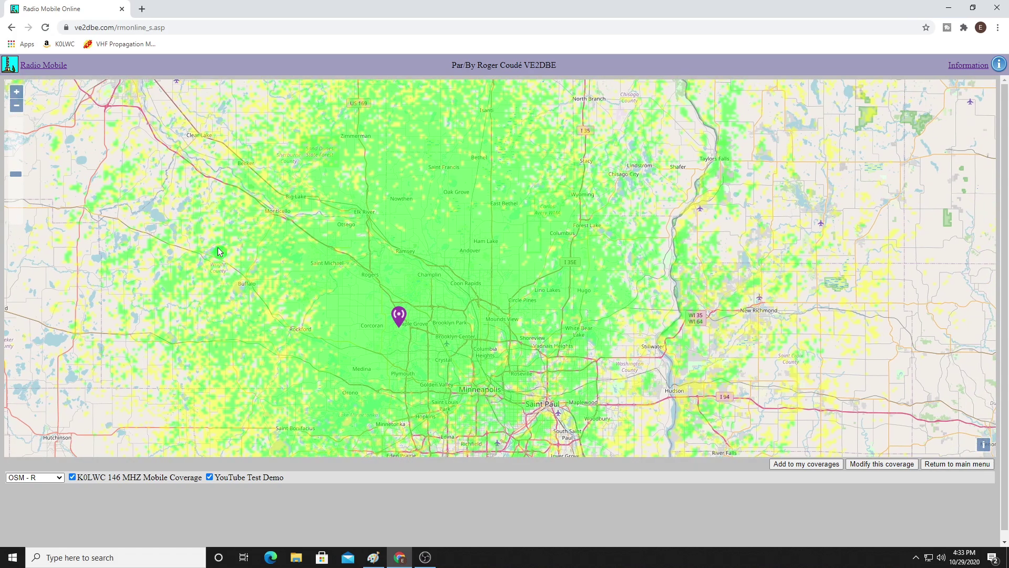
{"action": "left_click_drag", "start_coordinate": [276, 194], "coordinate": [228, 168]}
{"action": "left_click_drag", "start_coordinate": [253, 200], "coordinate": [259, 133]}
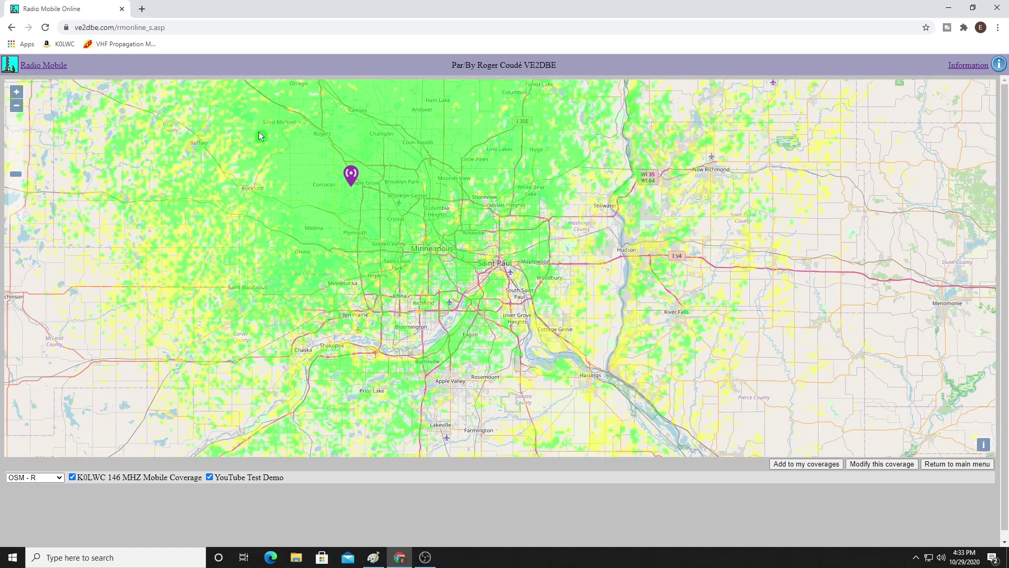
{"action": "mouse_move", "coordinate": [266, 236]}
{"action": "left_mouse_down"}
{"action": "mouse_move", "coordinate": [289, 209]}
{"action": "mouse_move", "coordinate": [321, 262]}
{"action": "left_mouse_up"}
{"action": "scroll", "coordinate": [365, 229], "scroll_direction": "down", "scroll_amount": 2}
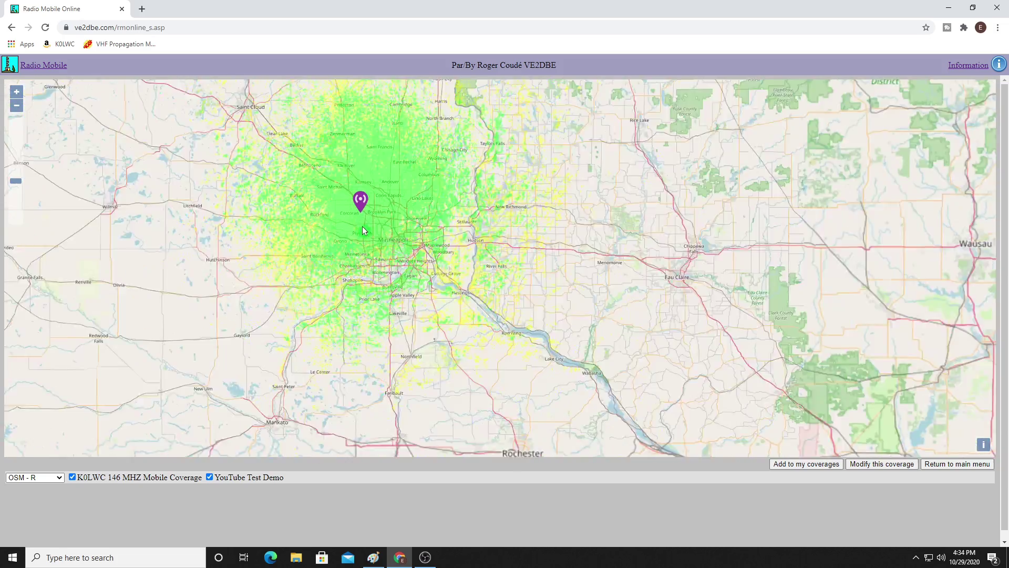
{"action": "scroll", "coordinate": [359, 225], "scroll_direction": "up", "scroll_amount": 1}
{"action": "left_click_drag", "start_coordinate": [360, 273], "coordinate": [379, 322]}
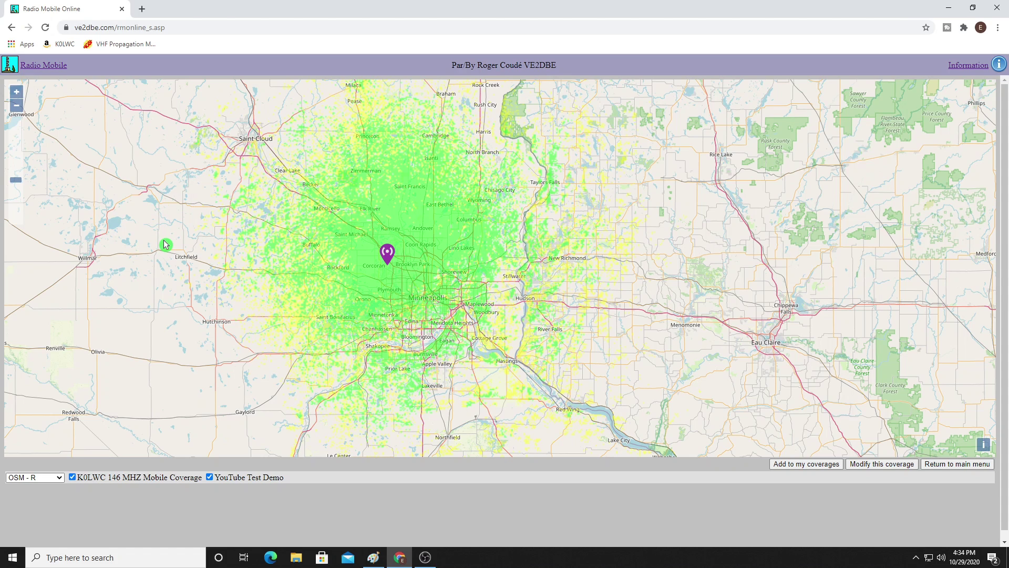
- Reopen the coverage form and lower the antenna to 2 m height with 0.5 dBi gain, keeping Omni
{"action": "left_click", "coordinate": [891, 465]}
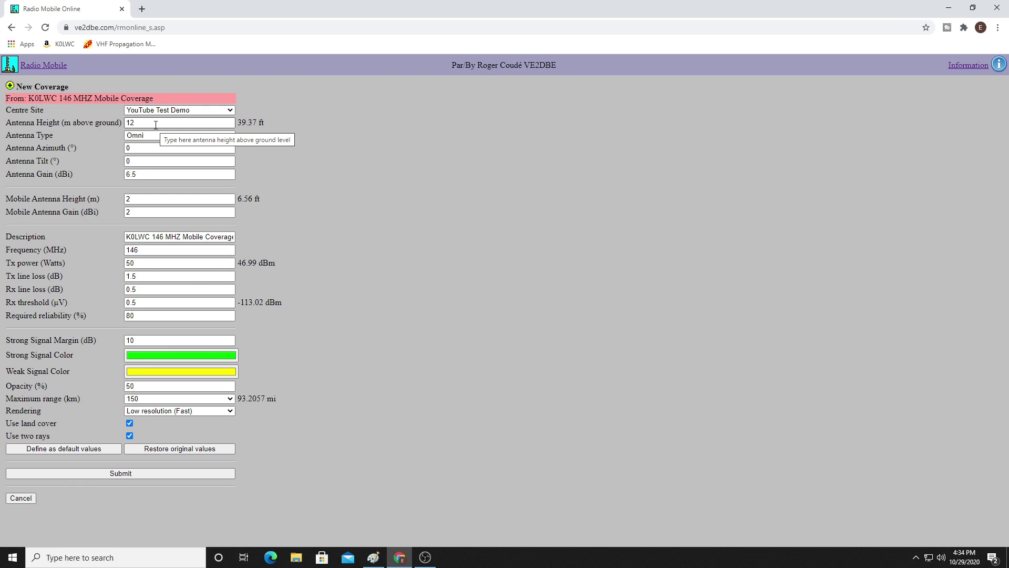
{"action": "double_click", "coordinate": [156, 124]}
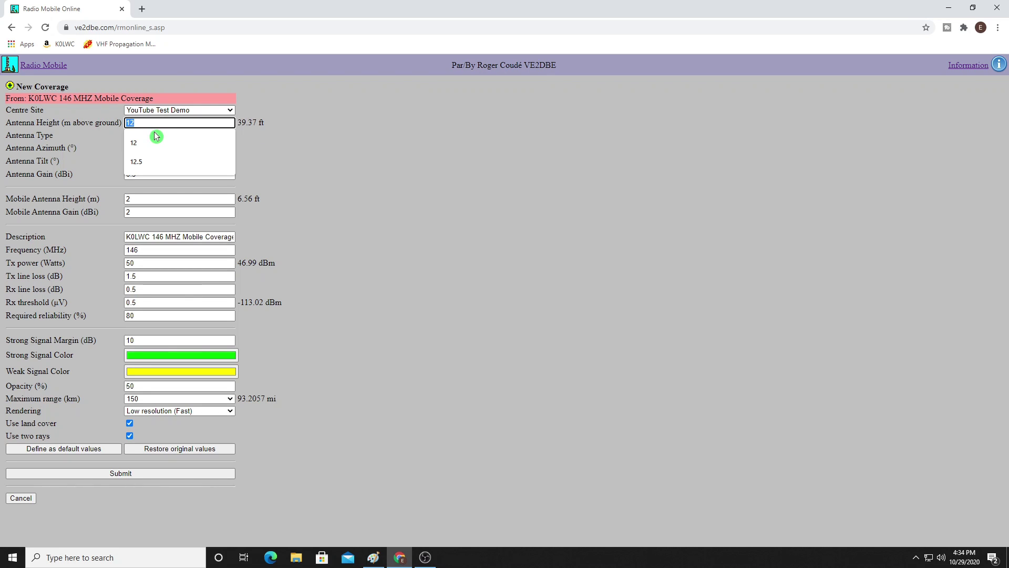
{"action": "key", "text": "BackSpace"}
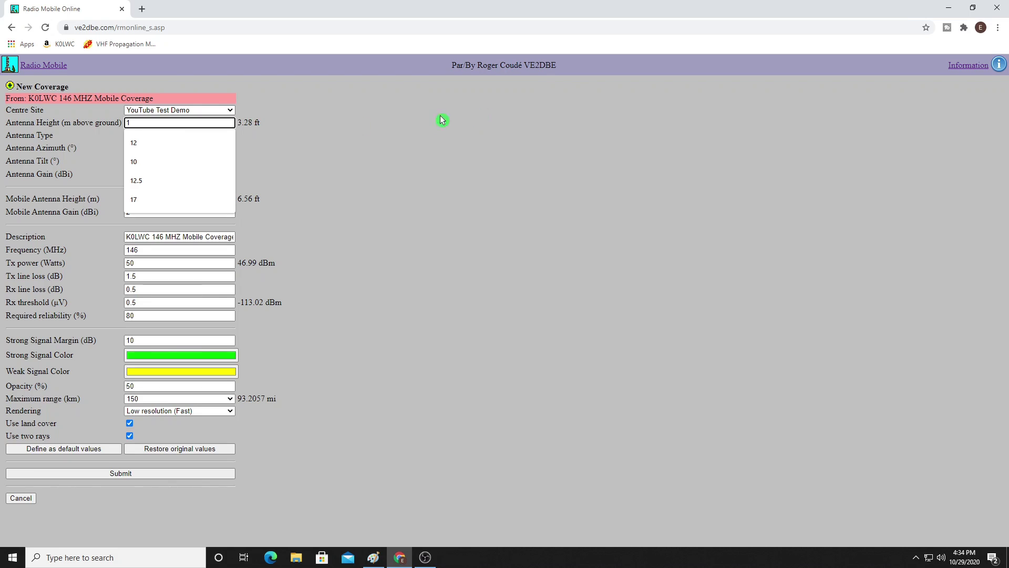
{"action": "key", "text": "Escape"}
{"action": "type", "text": "2"}
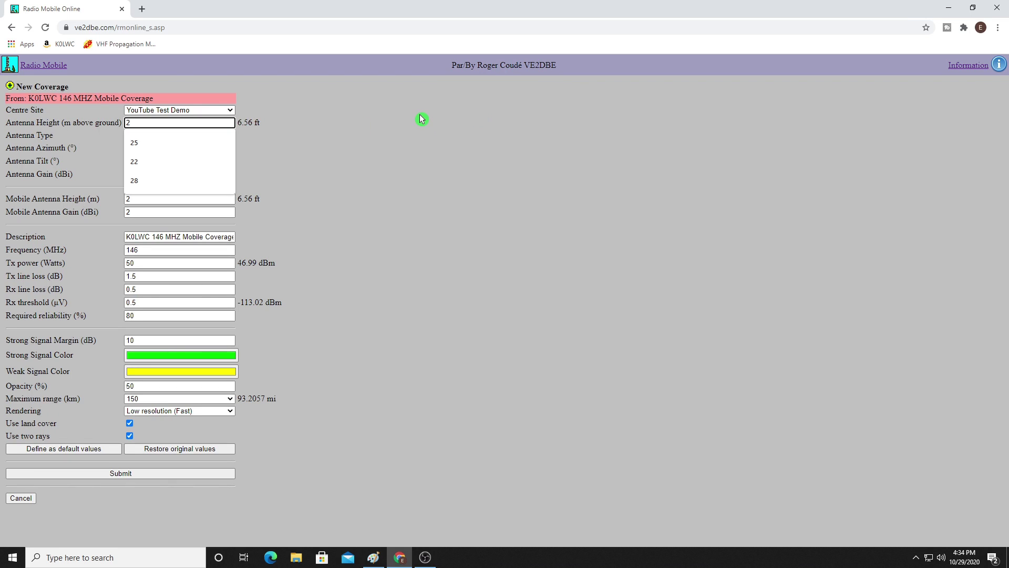
{"action": "left_click", "coordinate": [421, 119]}
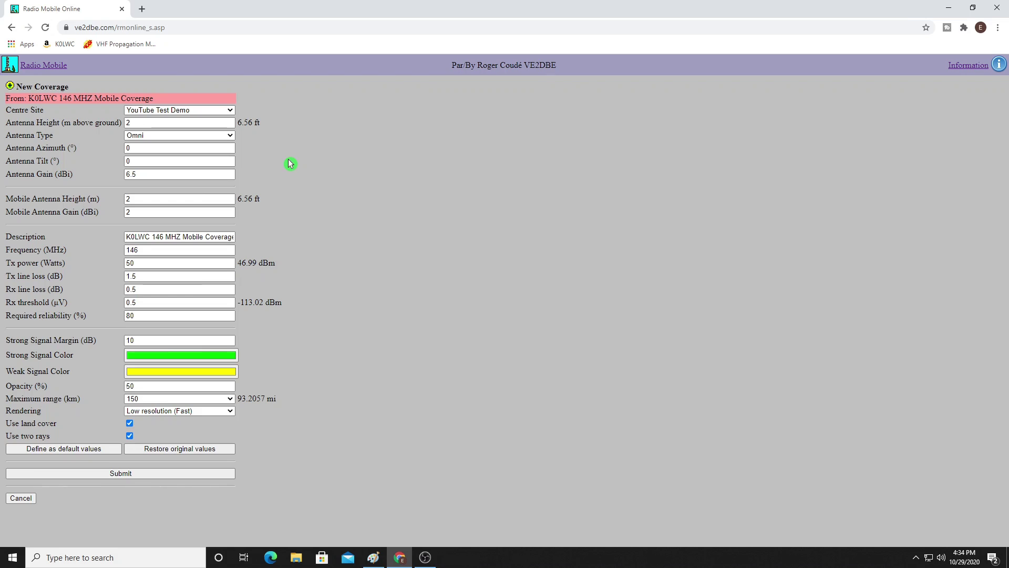
{"action": "double_click", "coordinate": [223, 174]}
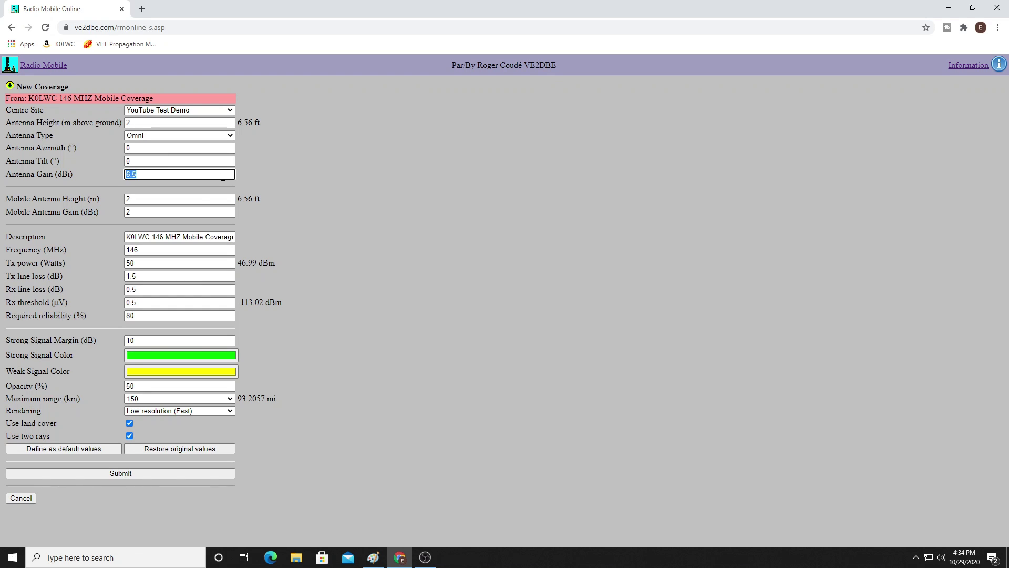
{"action": "type", "text": "0.5"}
{"action": "left_click", "coordinate": [289, 178]}
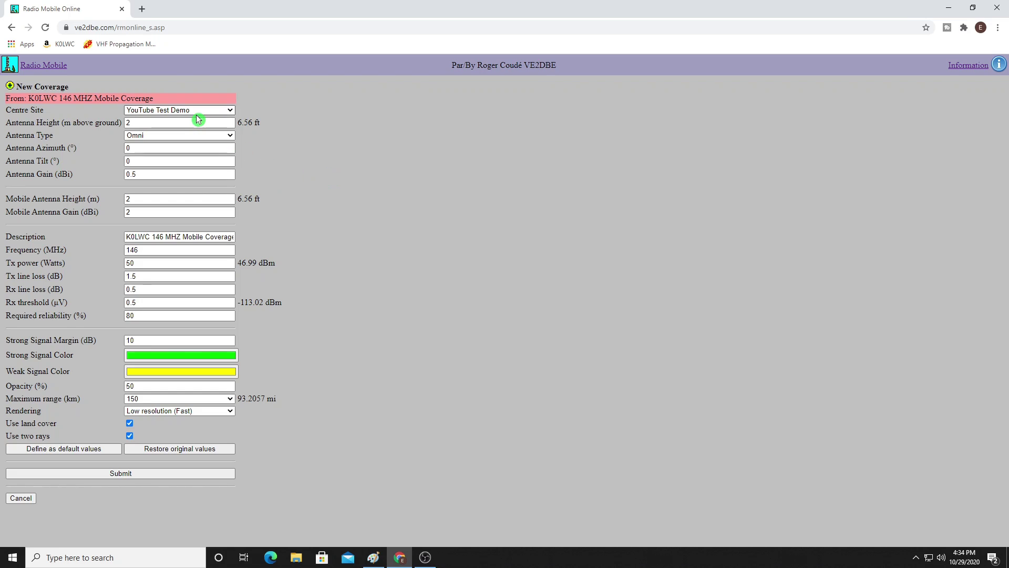
{"action": "left_click", "coordinate": [188, 131]}
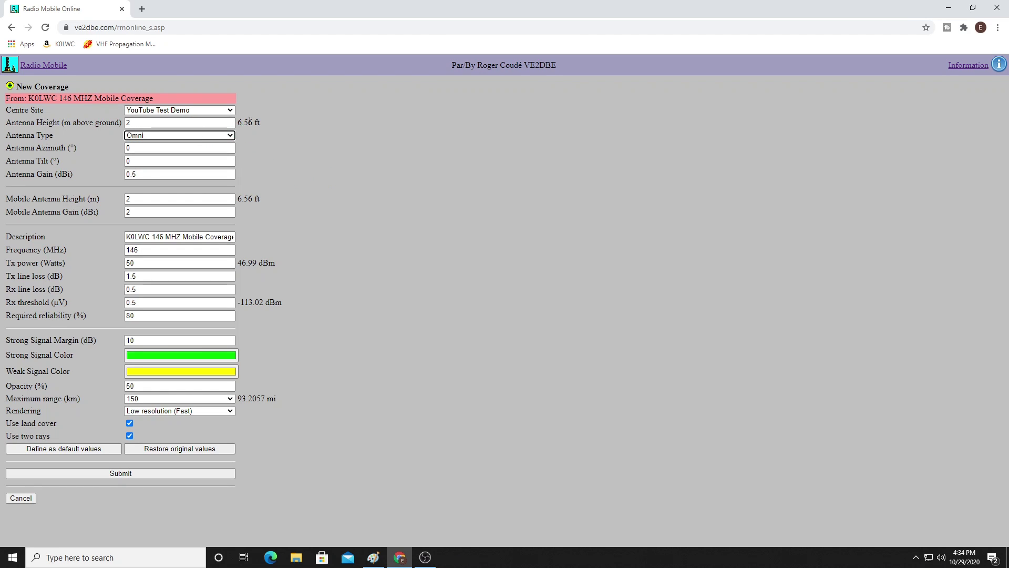
{"action": "left_click", "coordinate": [278, 134]}
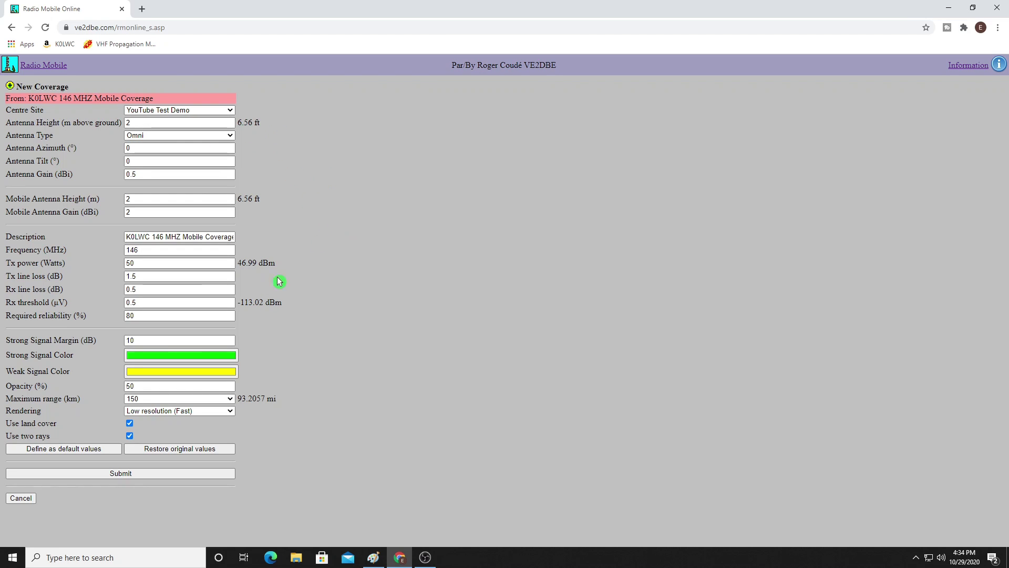
- Recalculate the coverage and zoom into the weaker footprint around Maple Grove
{"action": "left_click", "coordinate": [146, 473]}
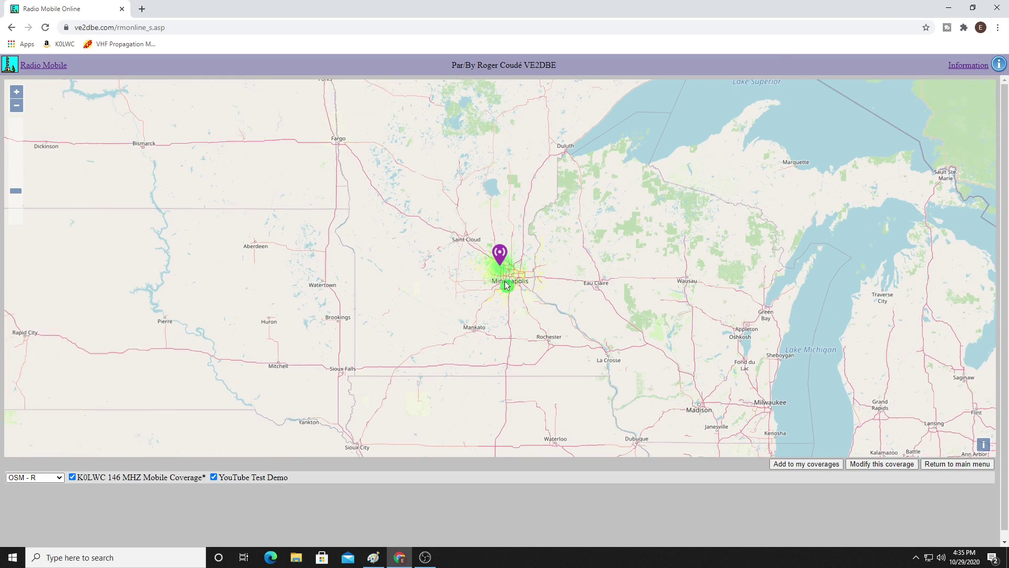
{"action": "scroll", "coordinate": [506, 284], "scroll_direction": "up", "scroll_amount": 1}
{"action": "scroll", "coordinate": [505, 281], "scroll_direction": "up", "scroll_amount": 2}
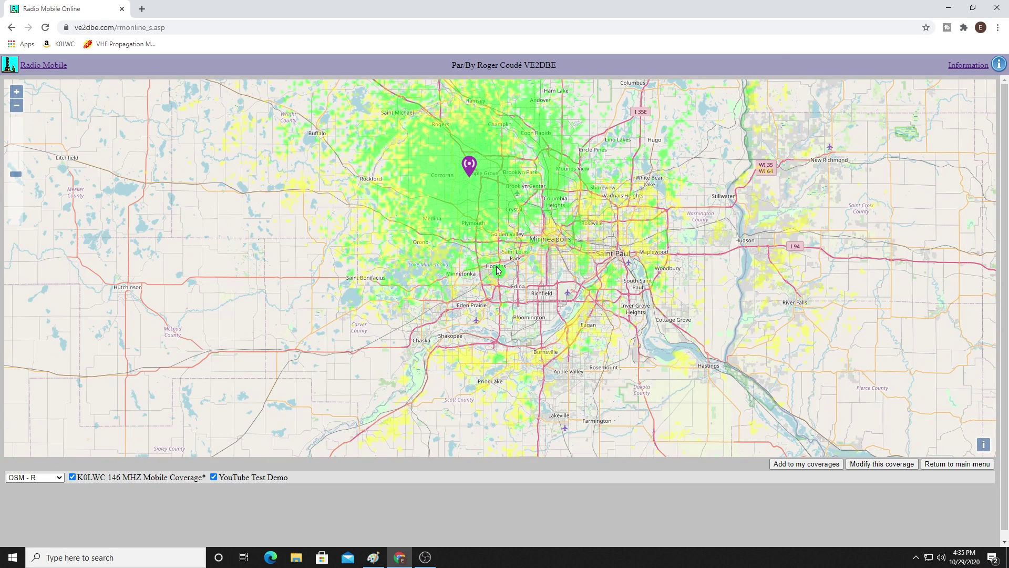
{"action": "left_click_drag", "start_coordinate": [505, 282], "coordinate": [487, 297]}
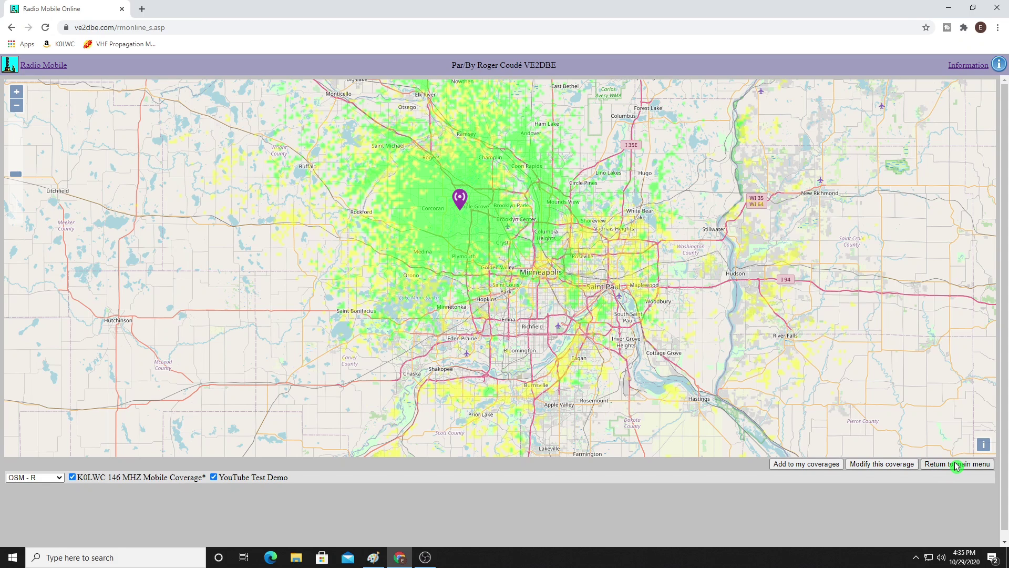
- Start another coverage with a Yagi antenna at 10 dBi gain and 12 m height
{"action": "left_click", "coordinate": [956, 465]}
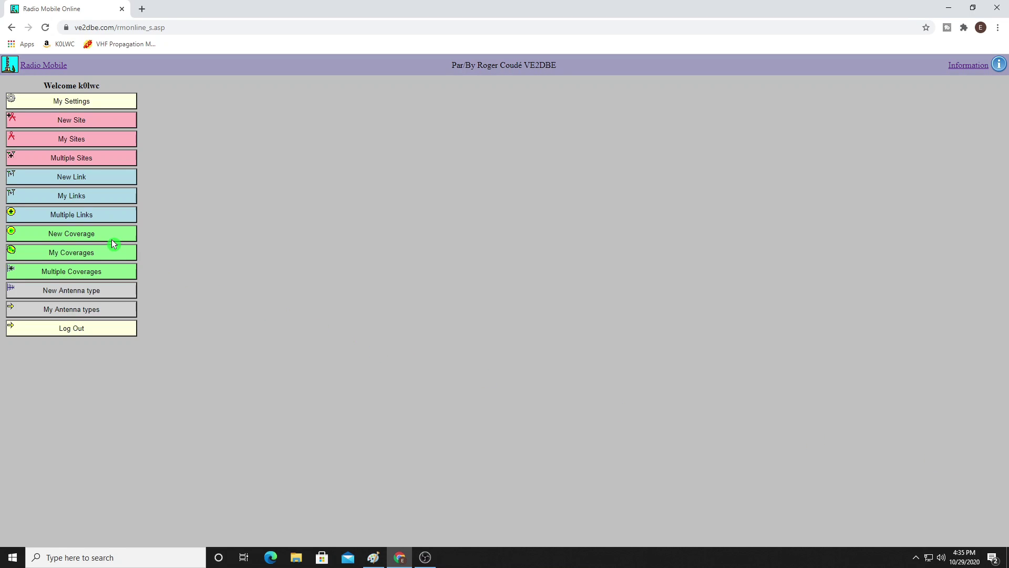
{"action": "left_click", "coordinate": [94, 236]}
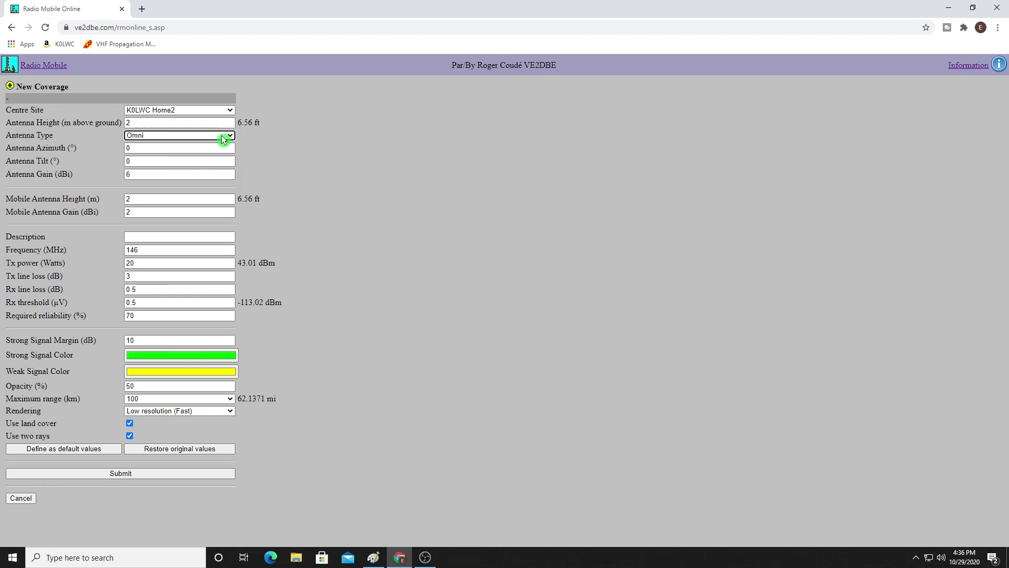
{"action": "left_click", "coordinate": [222, 134]}
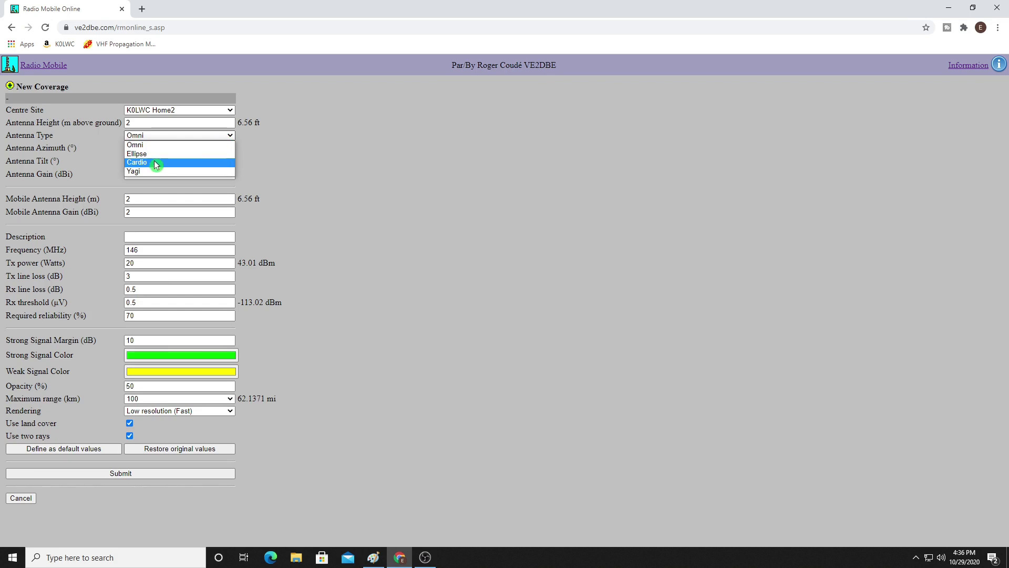
{"action": "left_click", "coordinate": [149, 170]}
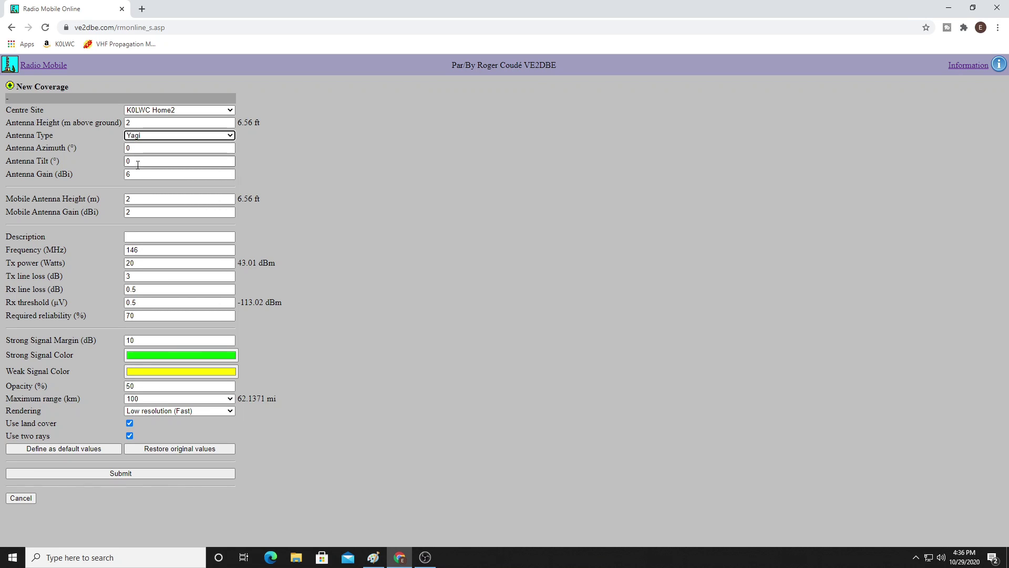
{"action": "left_click", "coordinate": [141, 171]}
{"action": "key", "text": "BackSpace"}
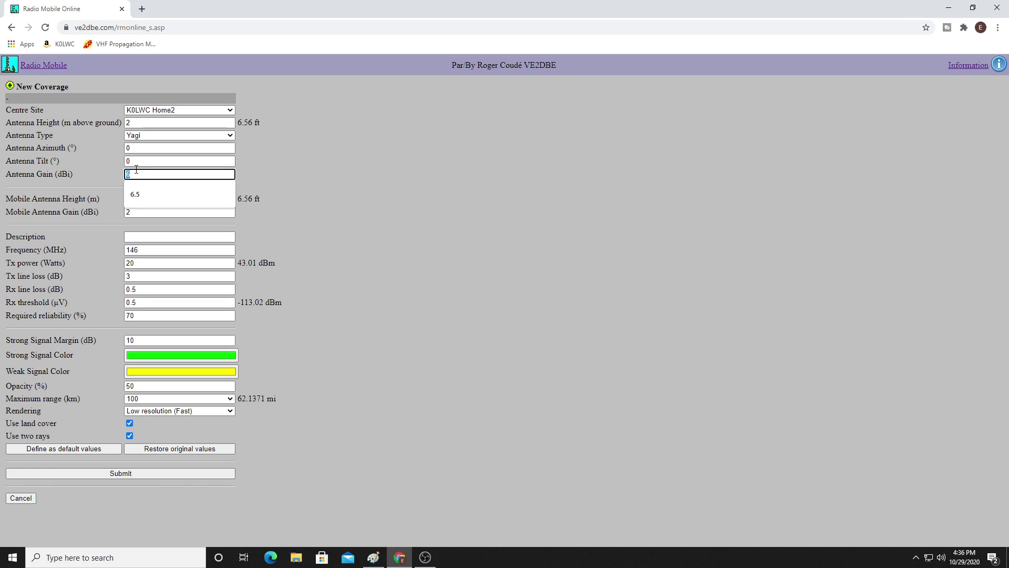
{"action": "type", "text": "10.5"}
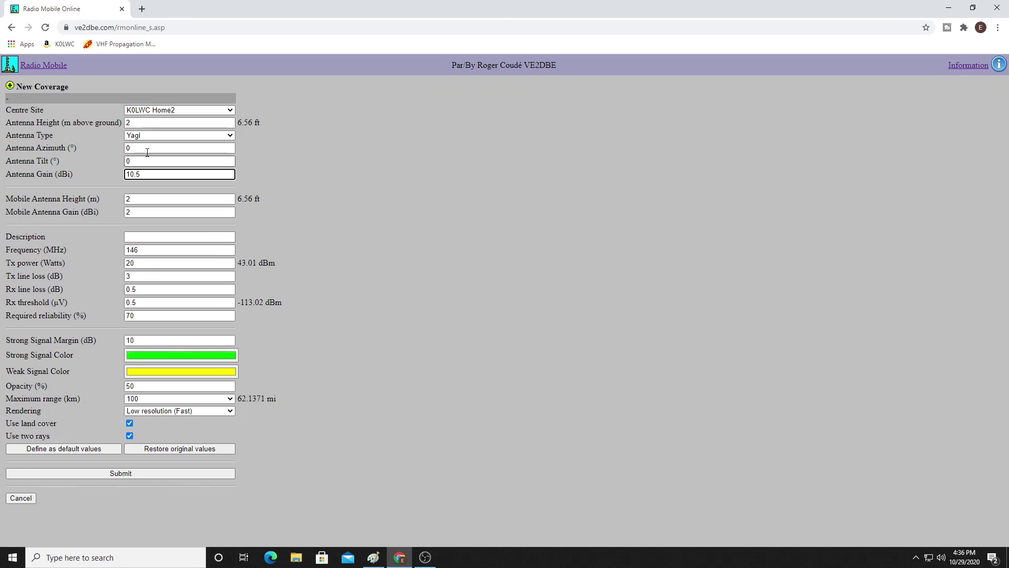
{"action": "left_click", "coordinate": [136, 135]}
{"action": "double_click", "coordinate": [141, 124]}
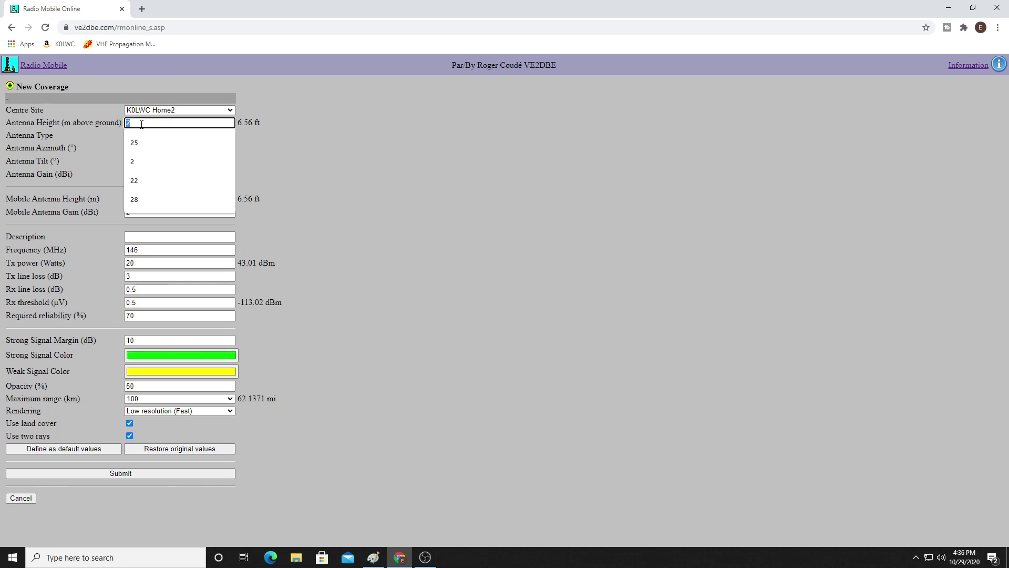
{"action": "type", "text": "12"}
{"action": "left_click", "coordinate": [276, 138]}
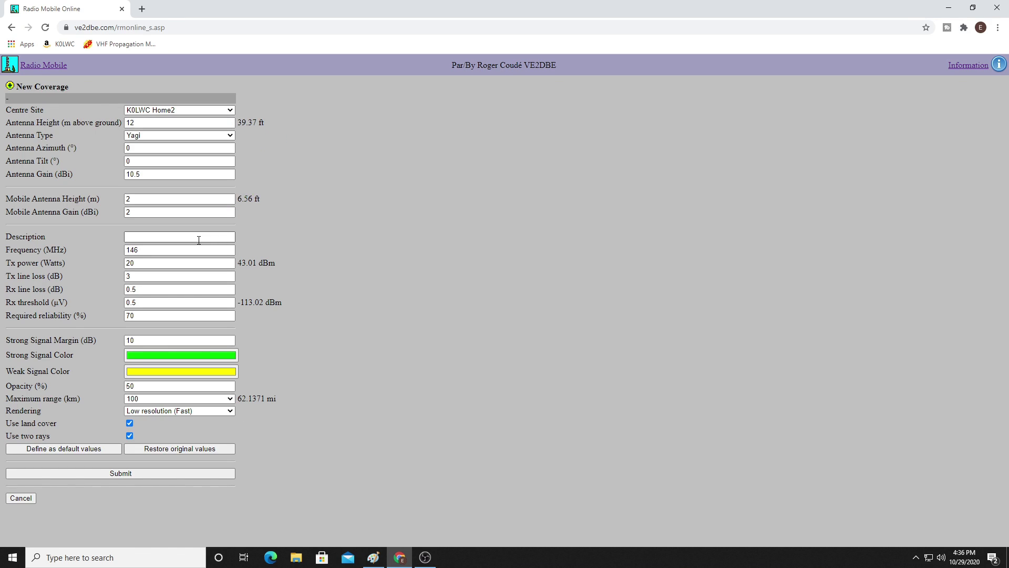
- Set mobile antenna 12 m and 6.5 dBi, 50 W, 1.5 dB loss, 80% reliability, then calculate
{"action": "double_click", "coordinate": [196, 198]}
{"action": "type", "text": "12"}
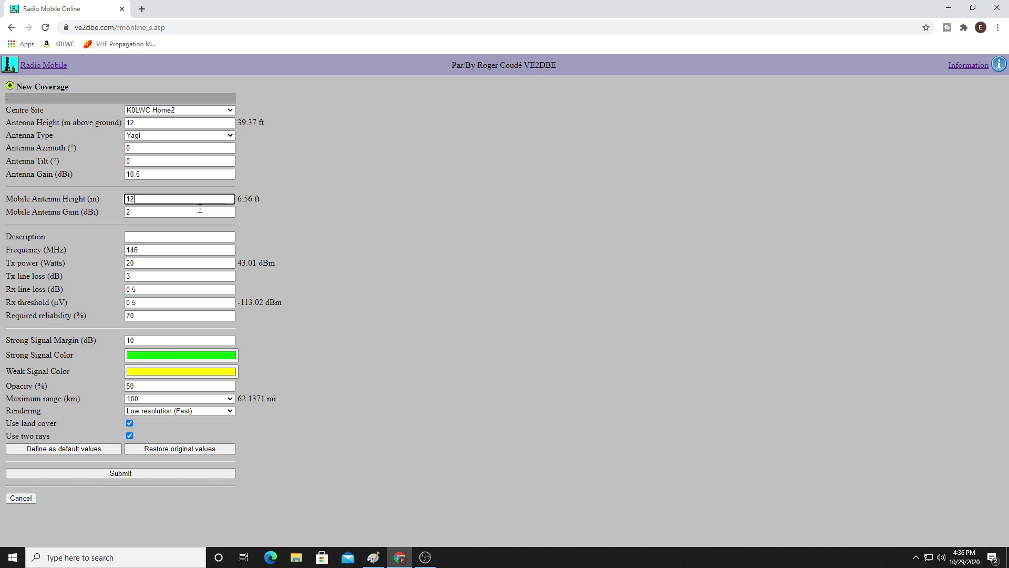
{"action": "left_click", "coordinate": [286, 196]}
{"action": "double_click", "coordinate": [199, 215]}
{"action": "type", "text": "6"}
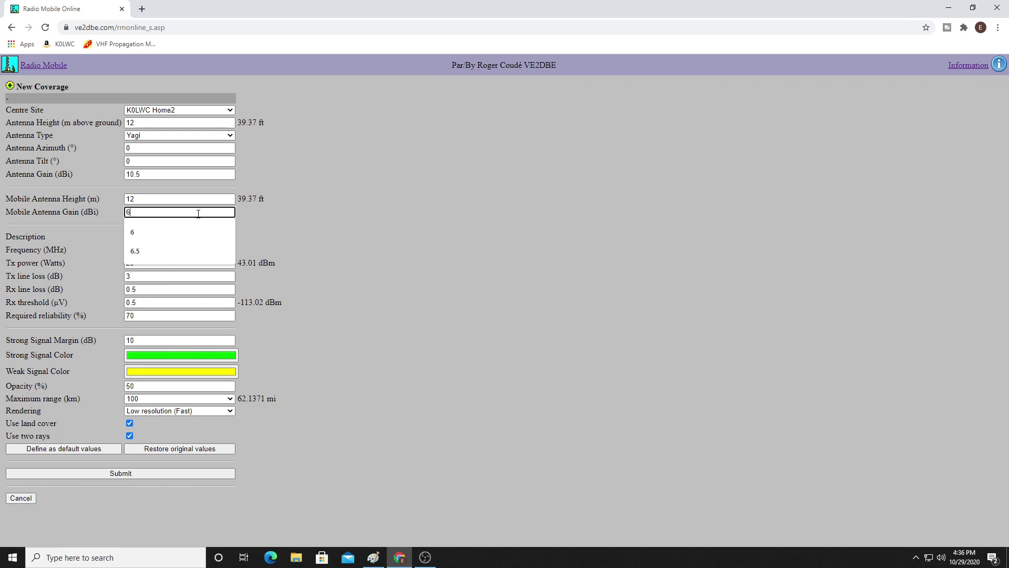
{"action": "type", "text": ".5"}
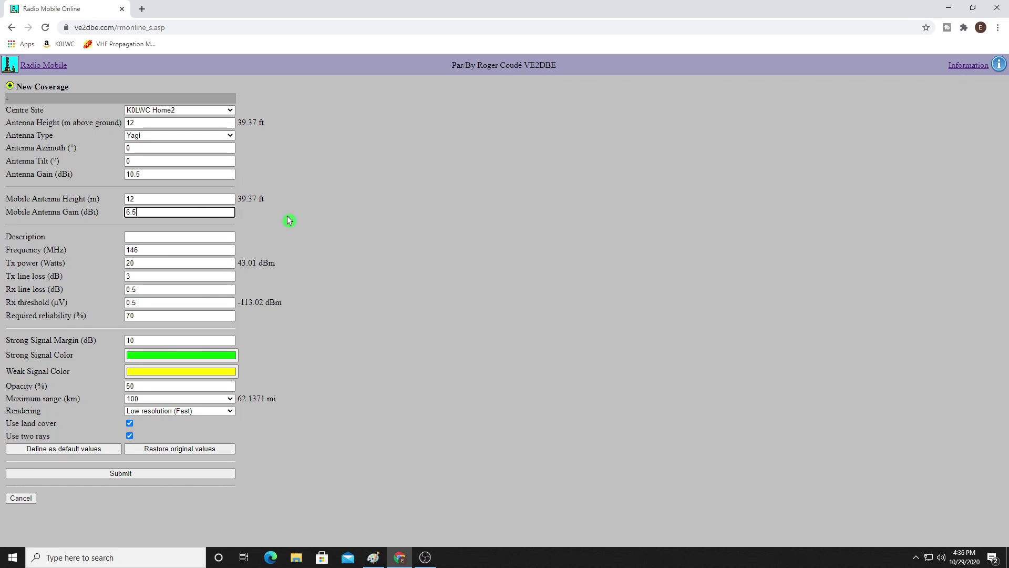
{"action": "left_click", "coordinate": [372, 220]}
{"action": "double_click", "coordinate": [175, 266]}
{"action": "type", "text": "50"}
{"action": "double_click", "coordinate": [173, 276]}
{"action": "type", "text": "1.5"}
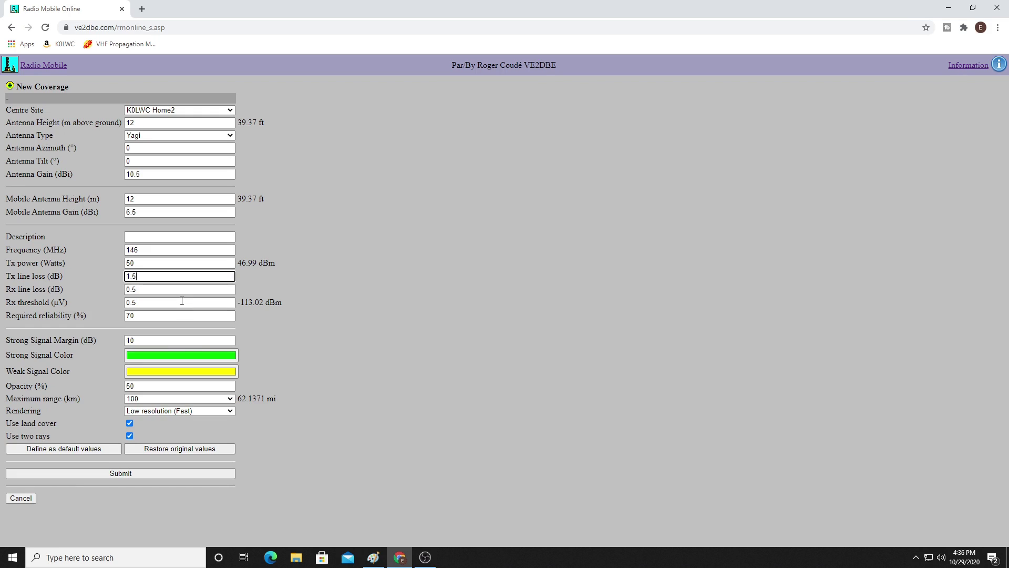
{"action": "left_click", "coordinate": [281, 287]}
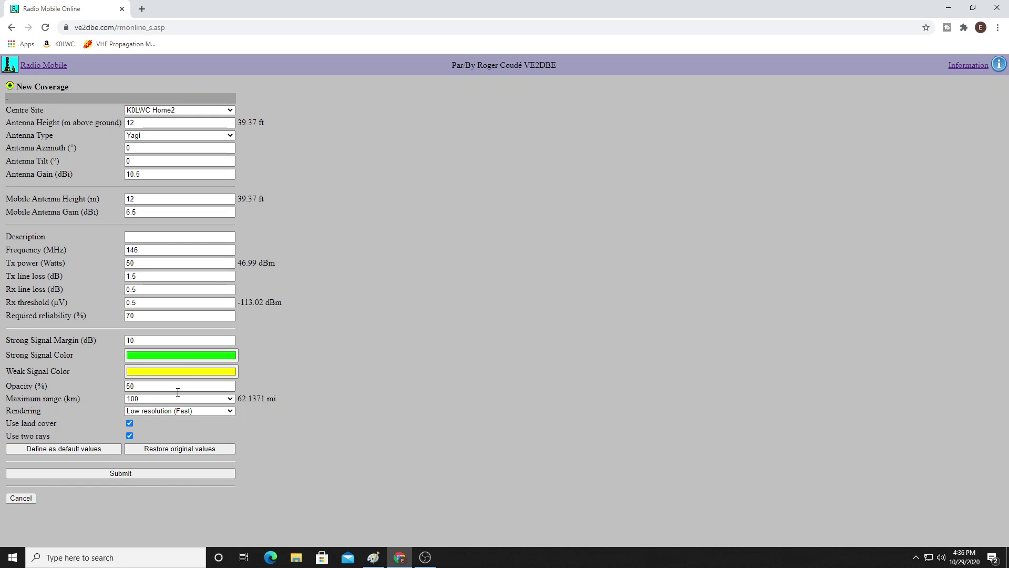
{"action": "double_click", "coordinate": [179, 316]}
{"action": "type", "text": "80"}
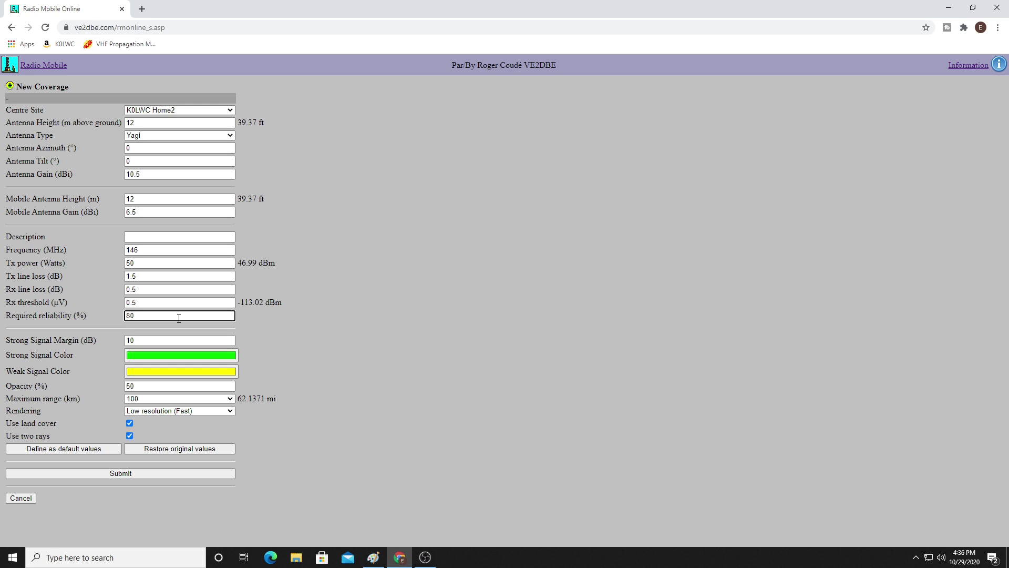
{"action": "left_click", "coordinate": [115, 475]}
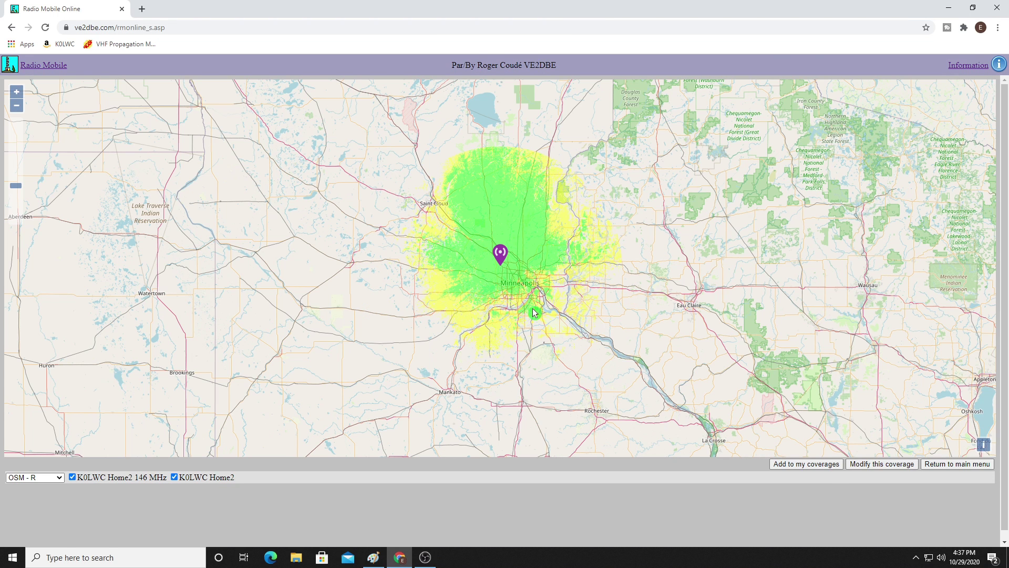
- Zoom in and pan north to inspect the coverage reaching Cambridge and Saint Cloud
{"action": "scroll", "coordinate": [513, 294], "scroll_direction": "up", "scroll_amount": 1}
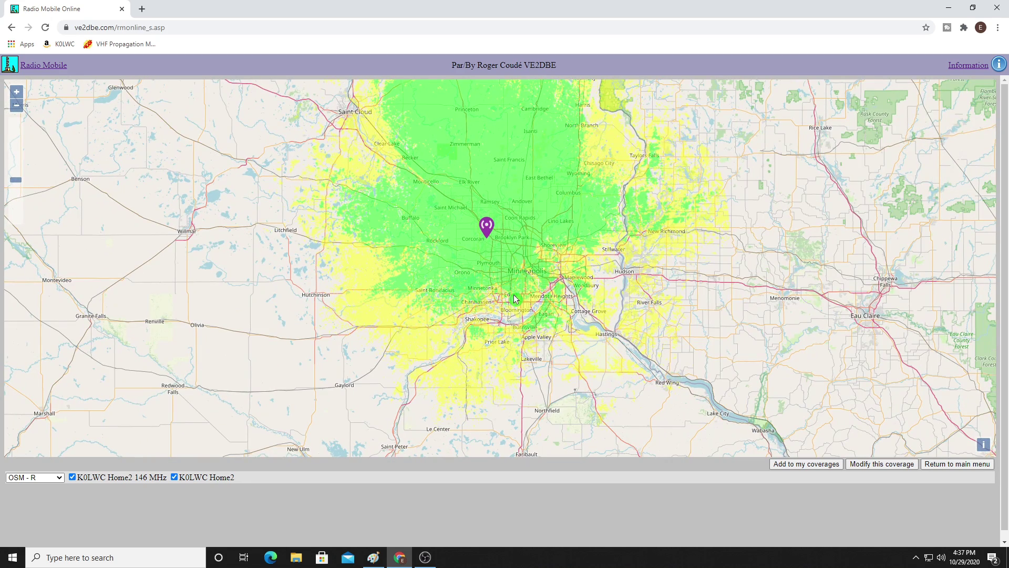
{"action": "mouse_move", "coordinate": [491, 241]}
{"action": "left_mouse_down"}
{"action": "mouse_move", "coordinate": [460, 330]}
{"action": "mouse_move", "coordinate": [475, 307]}
{"action": "left_mouse_up"}
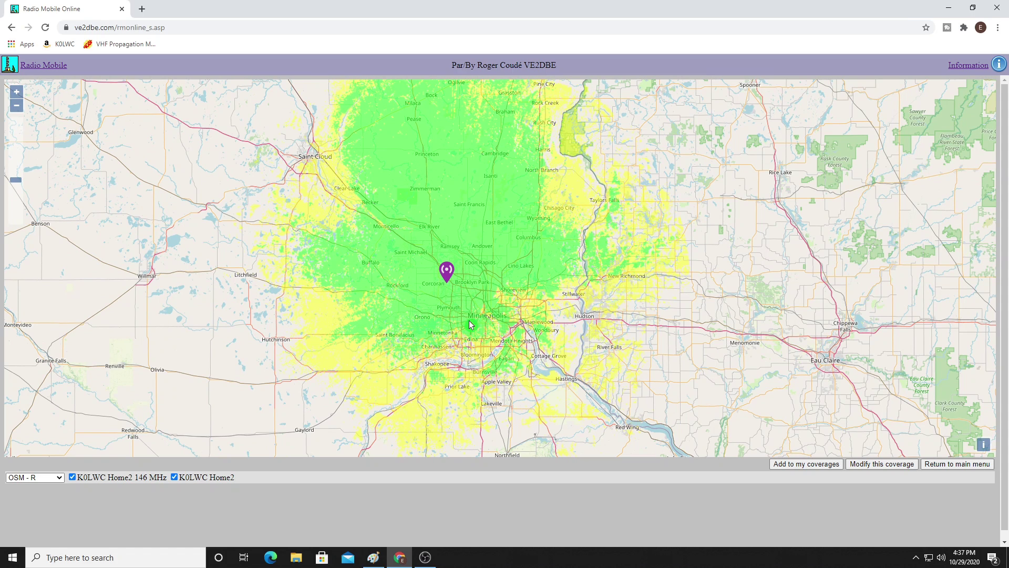
{"action": "left_click_drag", "start_coordinate": [491, 336], "coordinate": [476, 395]}
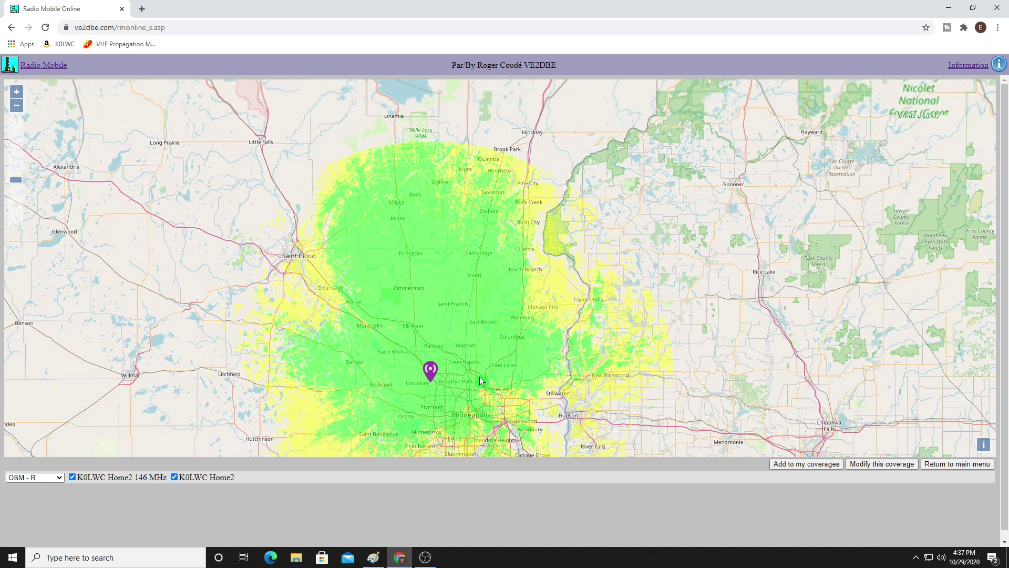
{"action": "left_click_drag", "start_coordinate": [473, 216], "coordinate": [471, 234]}
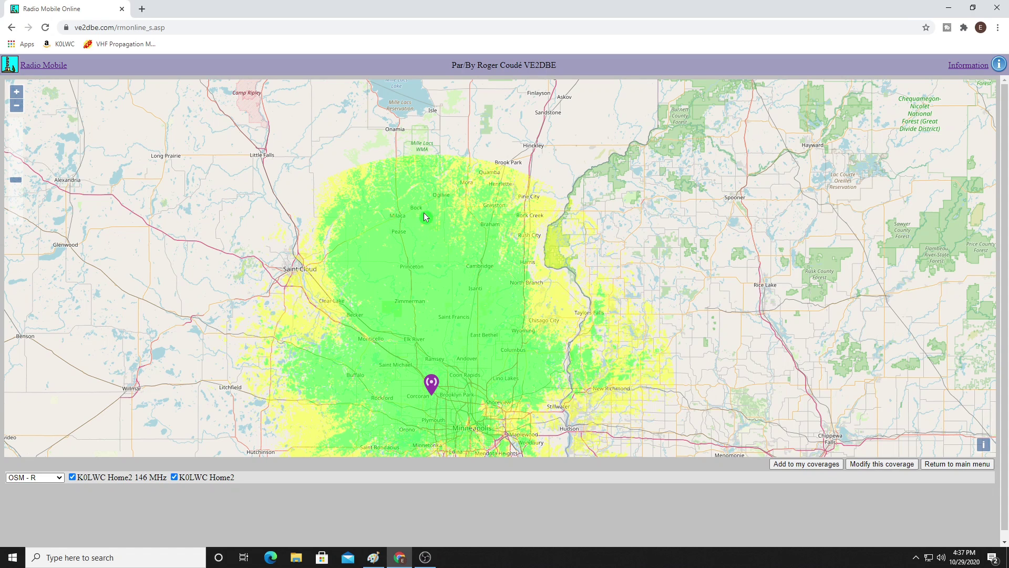
{"action": "key", "text": "Right"}
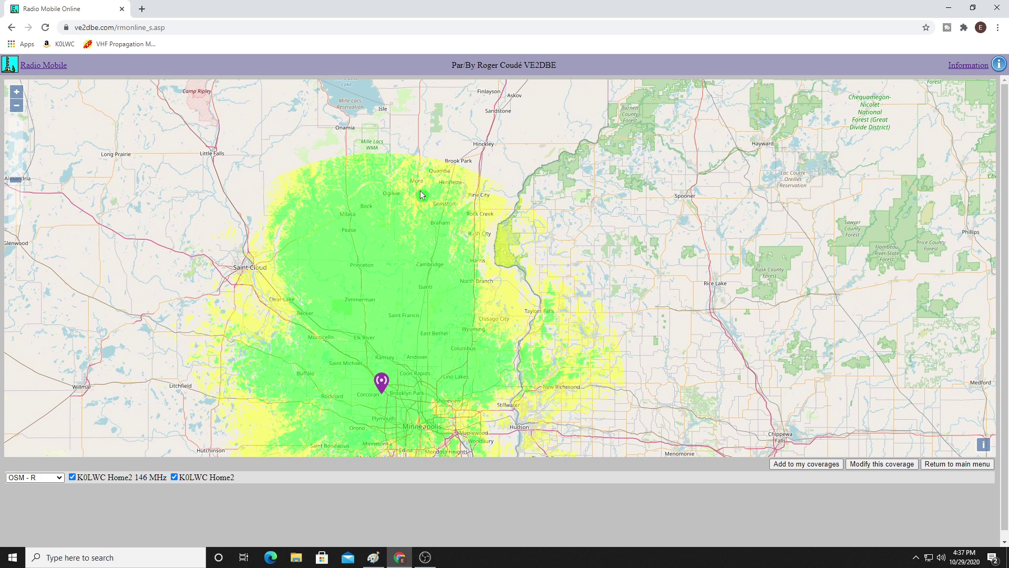
{"action": "key", "text": "Down"}
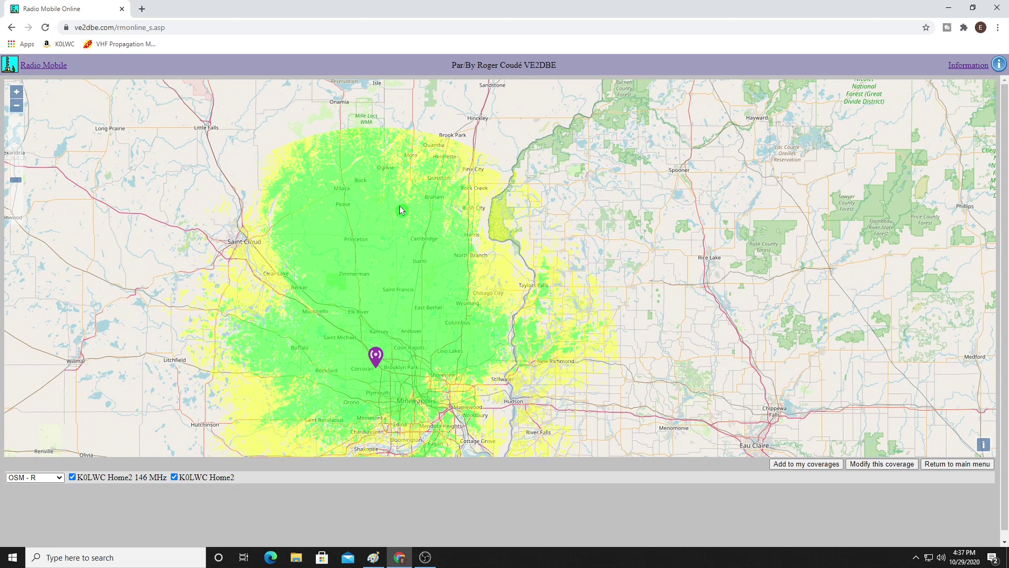
{"action": "left_click_drag", "start_coordinate": [389, 229], "coordinate": [377, 209]}
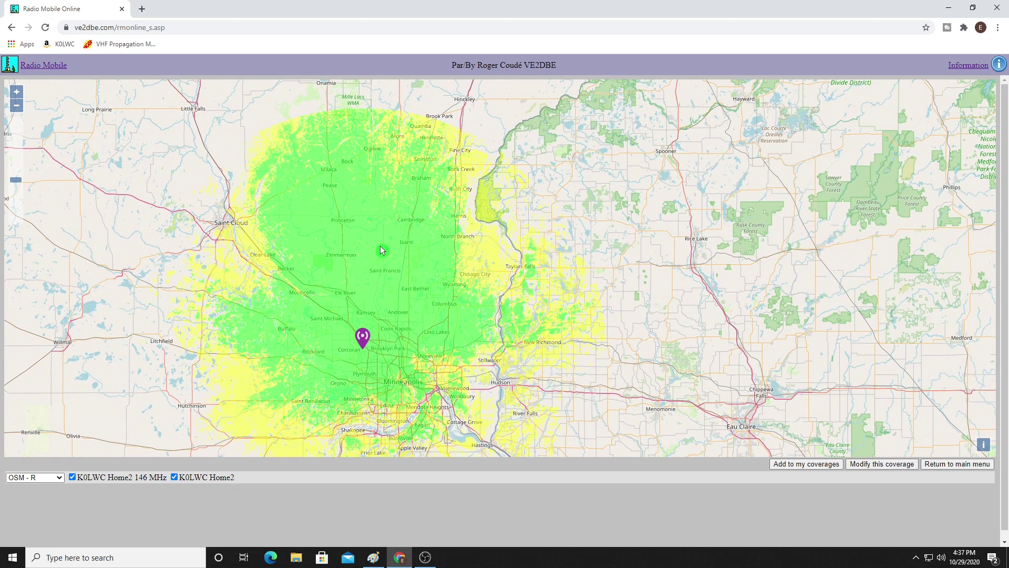
{"action": "left_click_drag", "start_coordinate": [380, 246], "coordinate": [382, 253]}
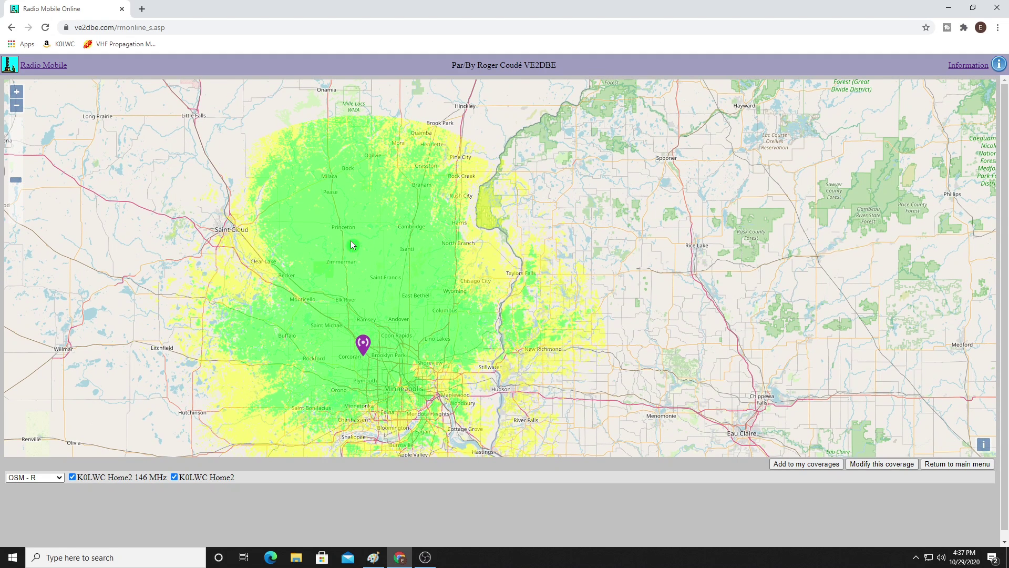
{"action": "left_click_drag", "start_coordinate": [331, 194], "coordinate": [335, 149]}
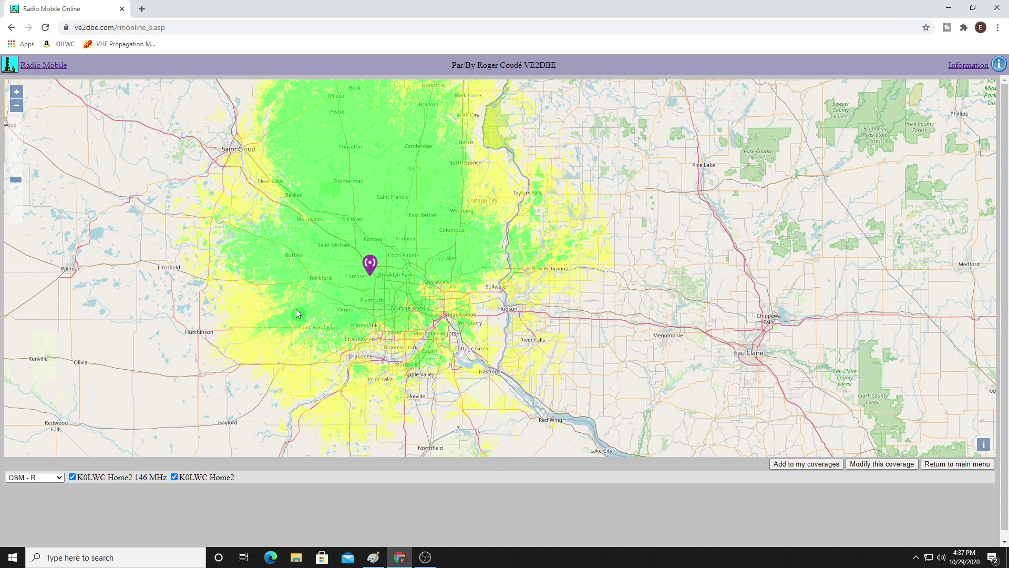
{"action": "left_click_drag", "start_coordinate": [421, 240], "coordinate": [428, 302]}
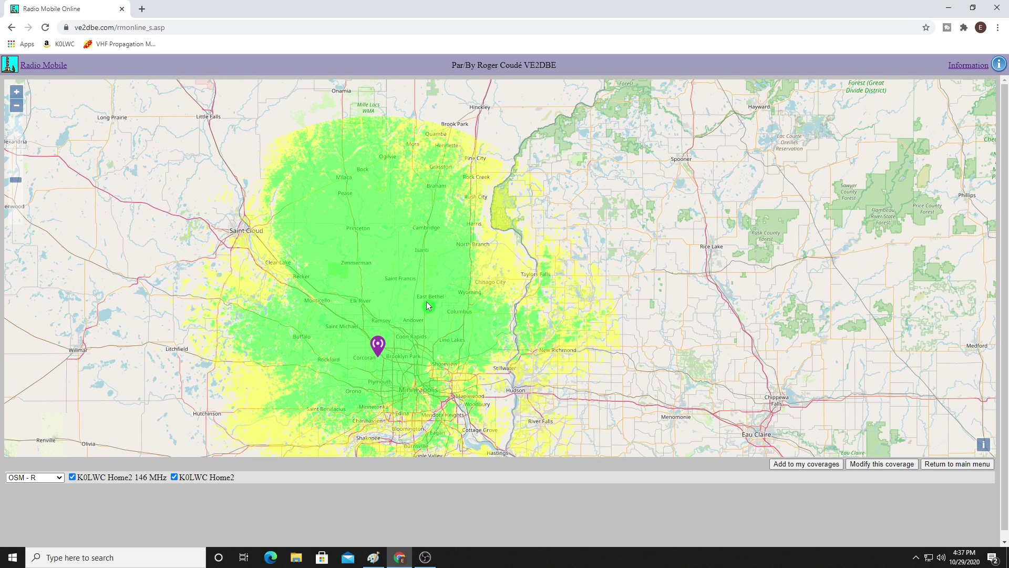
- Reopen the coverage settings, end the description in 440 and set the frequency to 446.000 MHz
{"action": "left_click", "coordinate": [882, 464]}
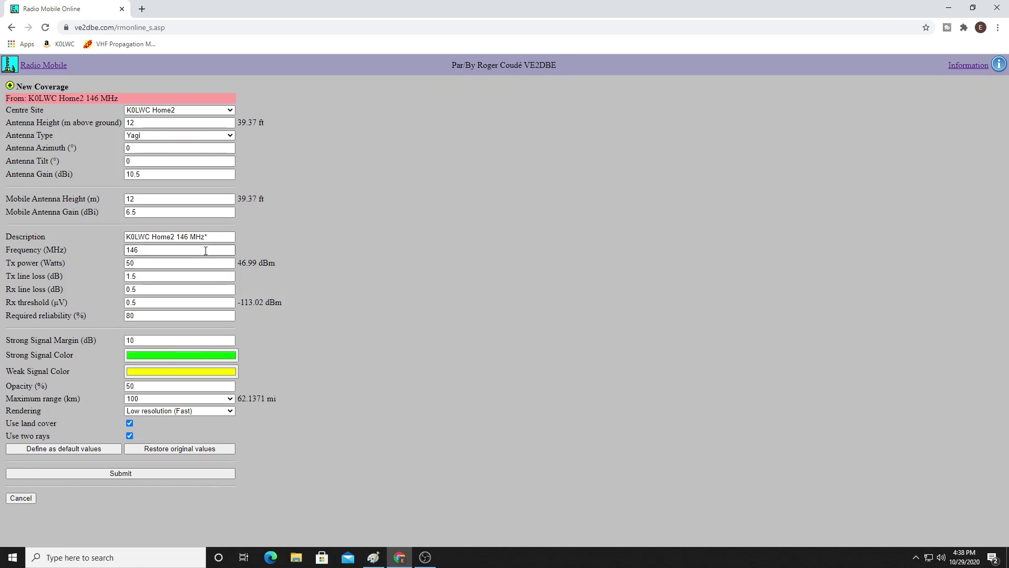
{"action": "left_click", "coordinate": [219, 236]}
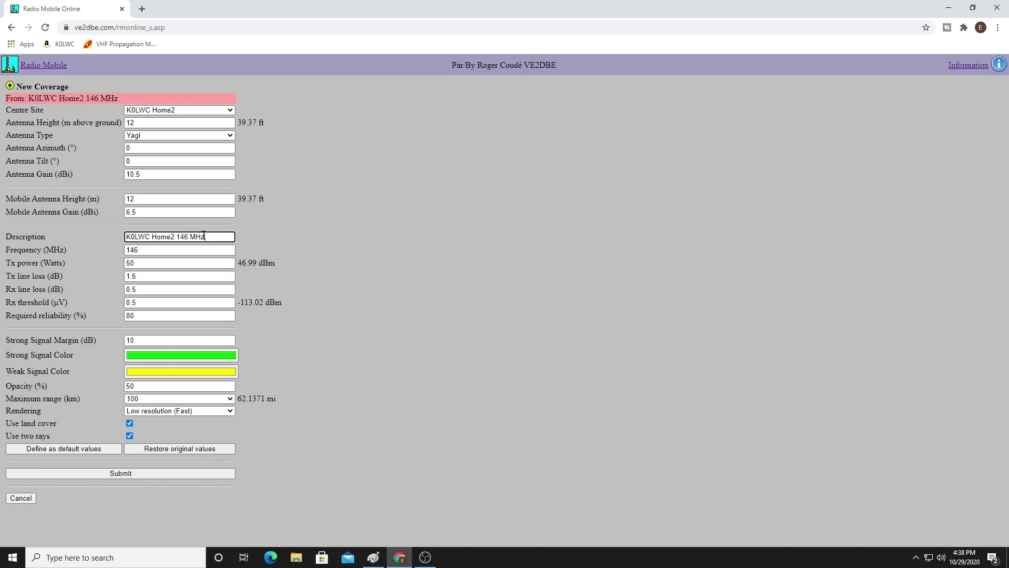
{"action": "key", "text": "BackSpace"}
{"action": "key", "text": "BackSpace"}
{"action": "key", "text": "BackSpace"}
{"action": "key", "text": "BackSpace"}
{"action": "key", "text": "BackSpace"}
{"action": "key", "text": "BackSpace"}
{"action": "key", "text": "BackSpace"}
{"action": "type", "text": "440"}
{"action": "double_click", "coordinate": [152, 250]}
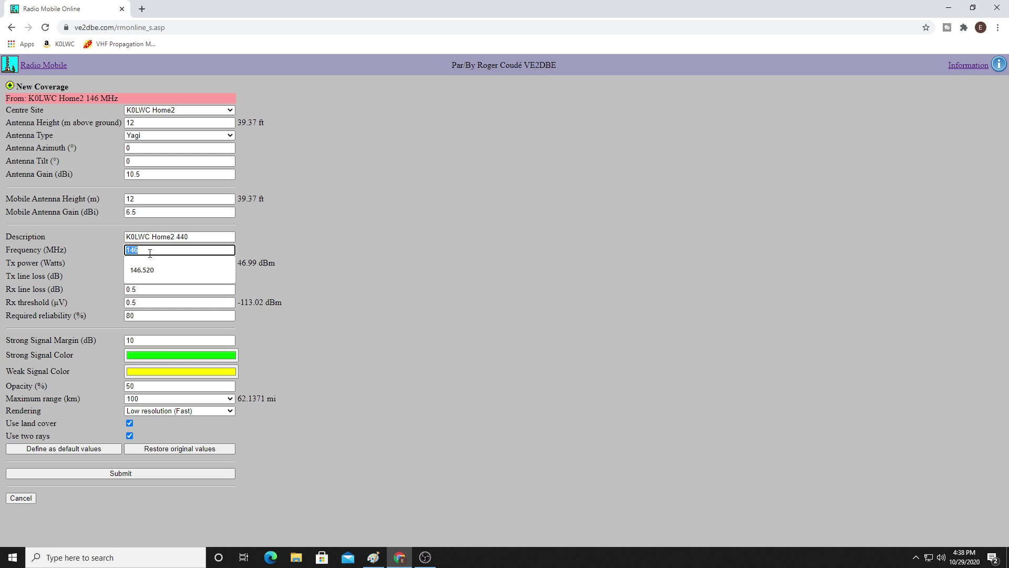
{"action": "type", "text": "446.000"}
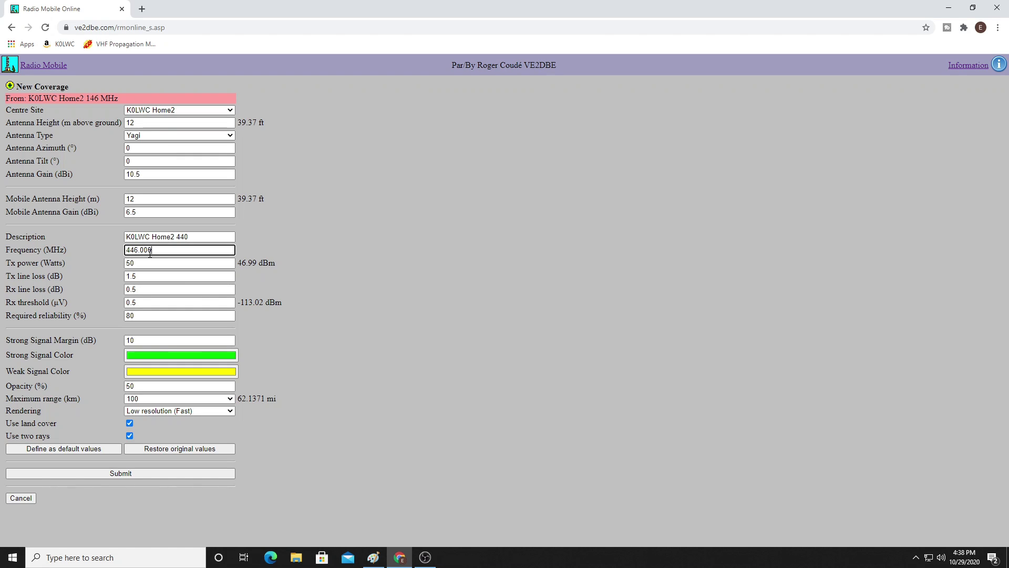
{"action": "left_click", "coordinate": [283, 225]}
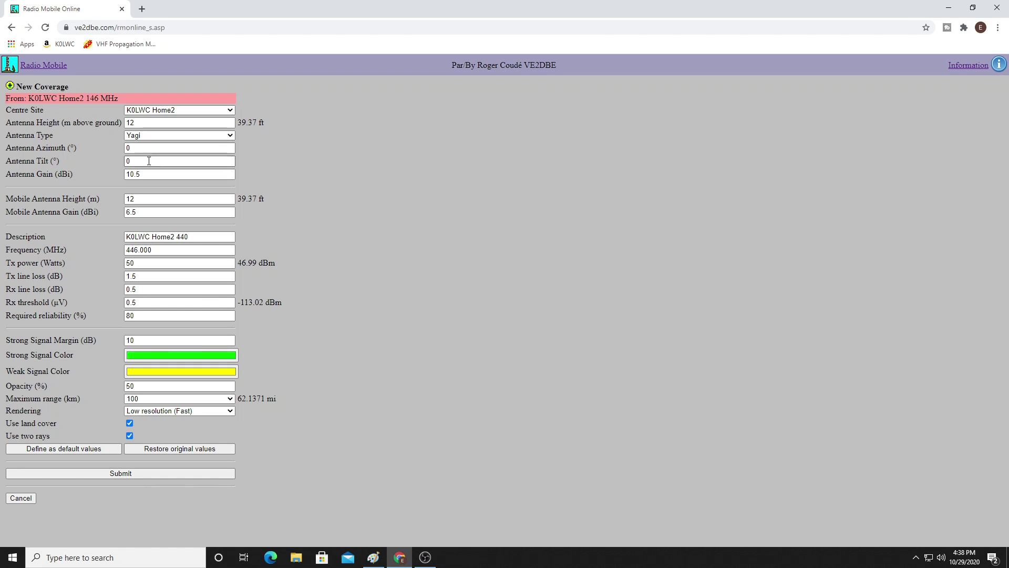
- Go through the remaining form fields and set the Tx line loss to 2.0 dB
{"action": "left_click", "coordinate": [174, 139]}
{"action": "left_click", "coordinate": [274, 218]}
{"action": "left_click", "coordinate": [191, 211]}
{"action": "left_click", "coordinate": [233, 230]}
{"action": "left_click", "coordinate": [194, 216]}
{"action": "left_click", "coordinate": [156, 250]}
{"action": "left_click", "coordinate": [160, 260]}
{"action": "double_click", "coordinate": [152, 277]}
{"action": "type", "text": "2.0"}
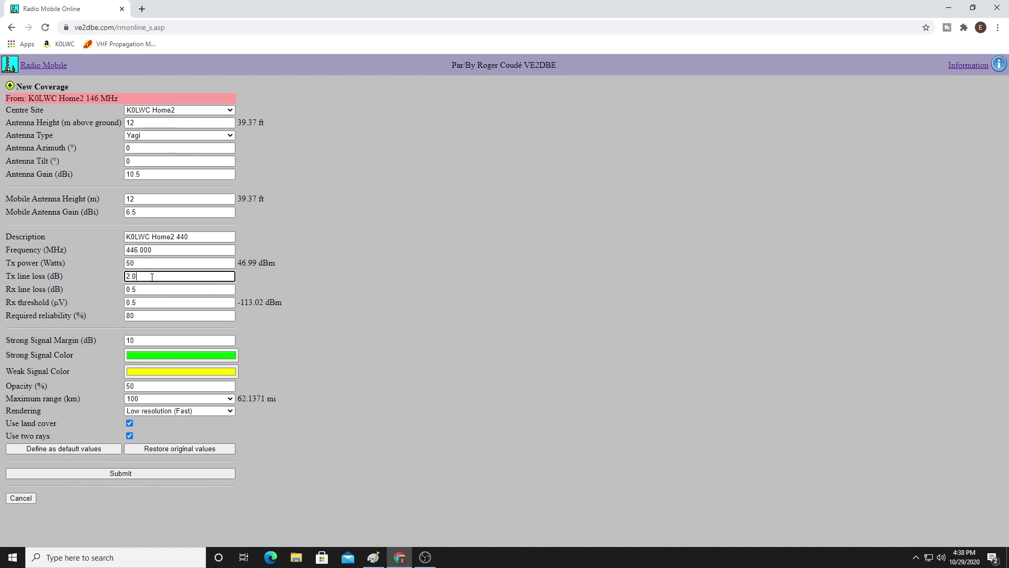
{"action": "left_click", "coordinate": [337, 265]}
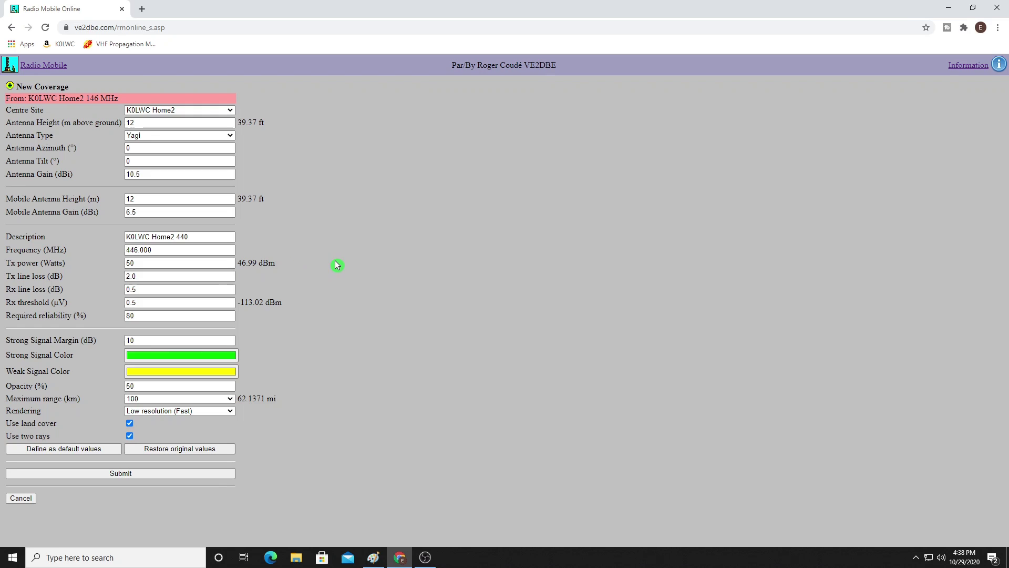
- Calculate the 446 MHz coverage, then zoom in one level and pan south over Minneapolis to review it
{"action": "left_click", "coordinate": [139, 476]}
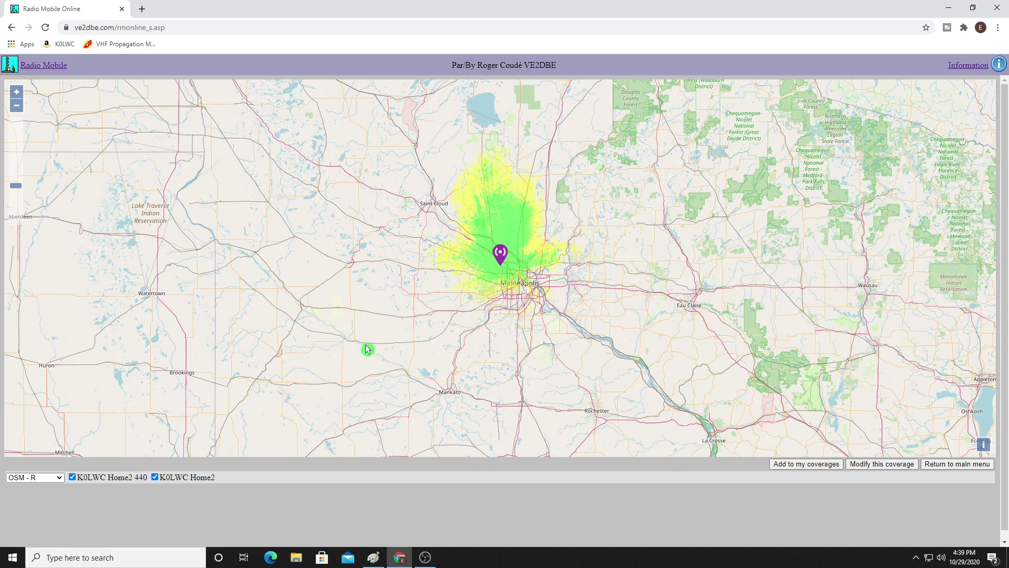
{"action": "left_click", "coordinate": [15, 93]}
{"action": "left_click_drag", "start_coordinate": [519, 276], "coordinate": [487, 320]}
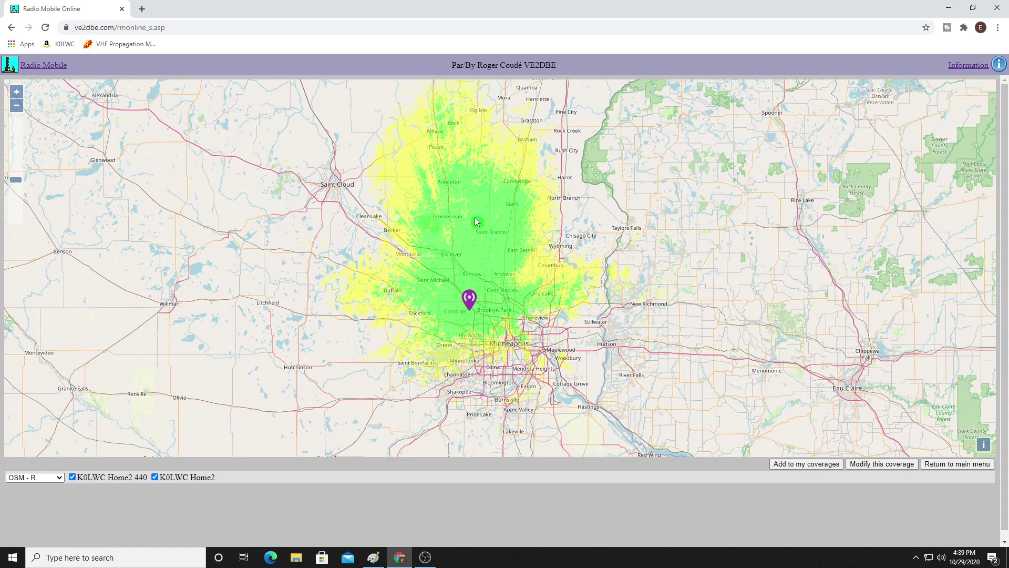
{"action": "left_click_drag", "start_coordinate": [475, 217], "coordinate": [466, 260]}
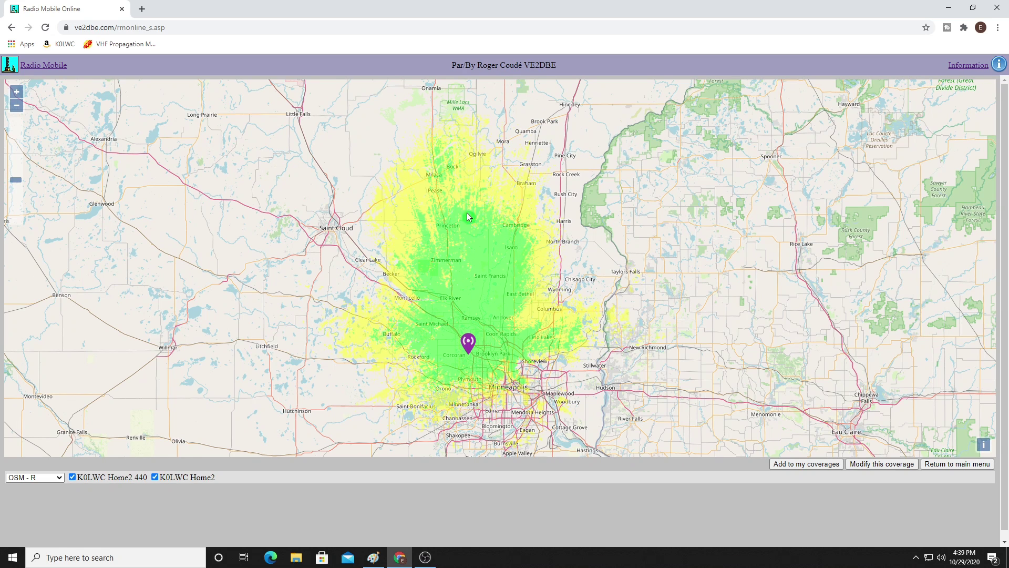
{"action": "left_click_drag", "start_coordinate": [462, 294], "coordinate": [456, 308]}
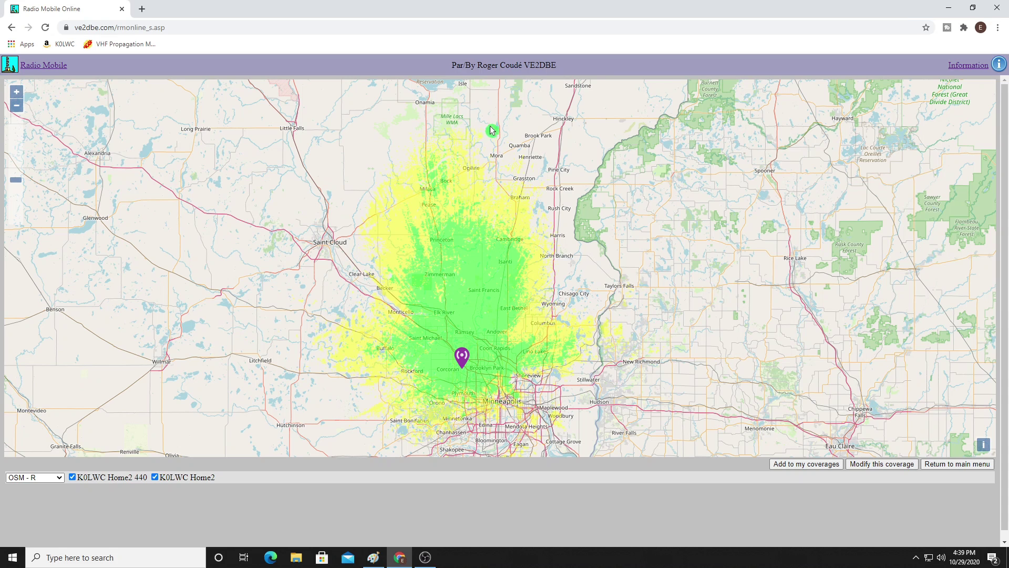
{"action": "left_click_drag", "start_coordinate": [448, 199], "coordinate": [448, 170]}
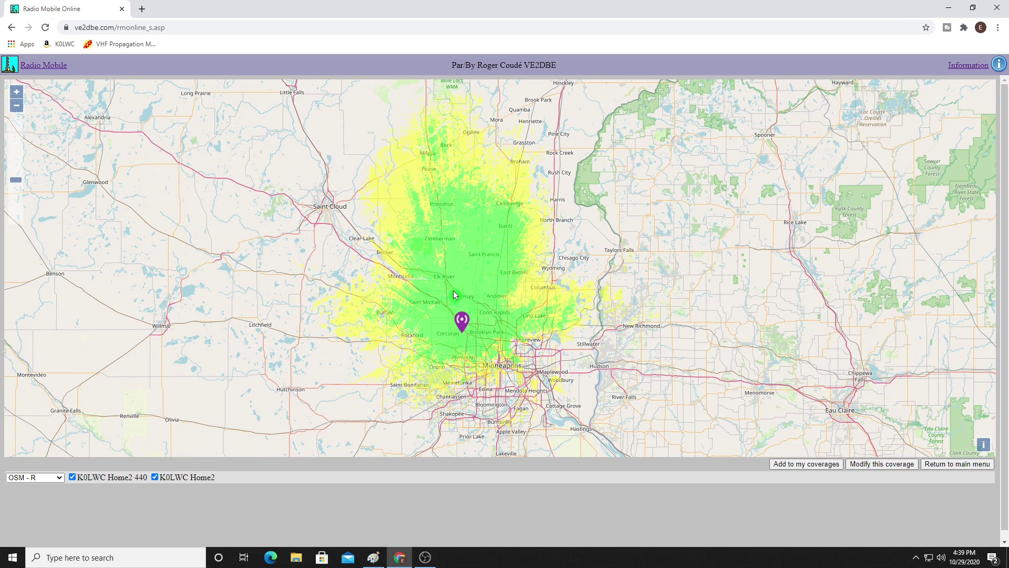
{"action": "left_click_drag", "start_coordinate": [453, 290], "coordinate": [445, 218]}
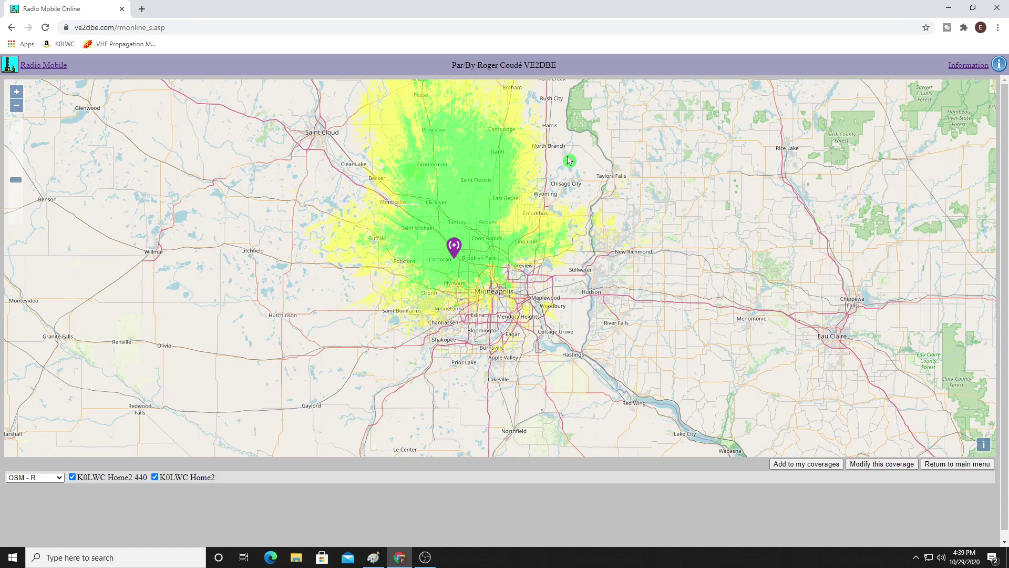
{"action": "left_click", "coordinate": [944, 465]}
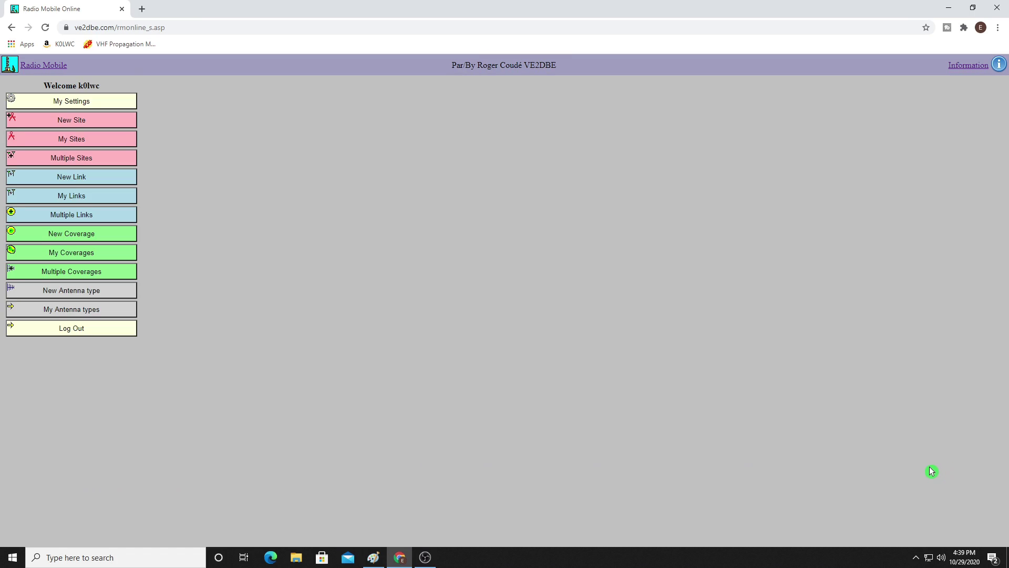